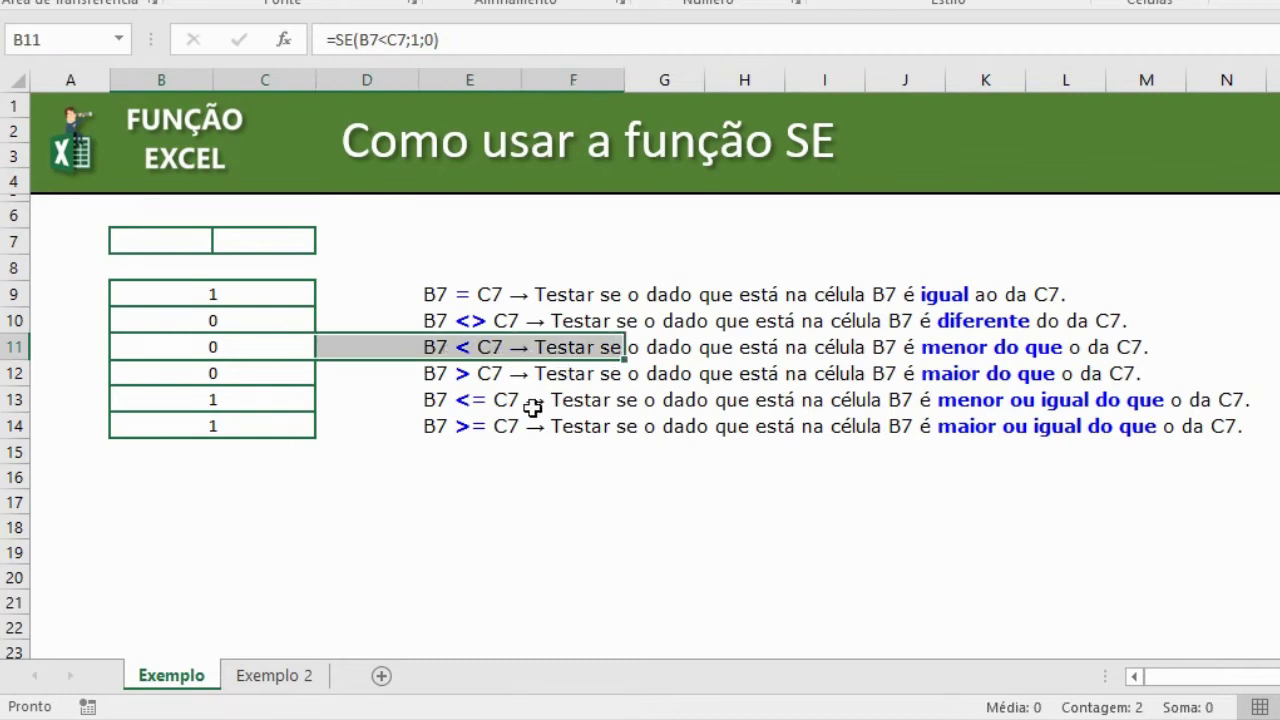
Examine the greater-than, less-or-equal and greater-or-equal tests in rows 12 to 14, input cells B7 and C7, and results B9:B14
{"action": "left_click_drag", "start_coordinate": [310, 376], "coordinate": [500, 376]}
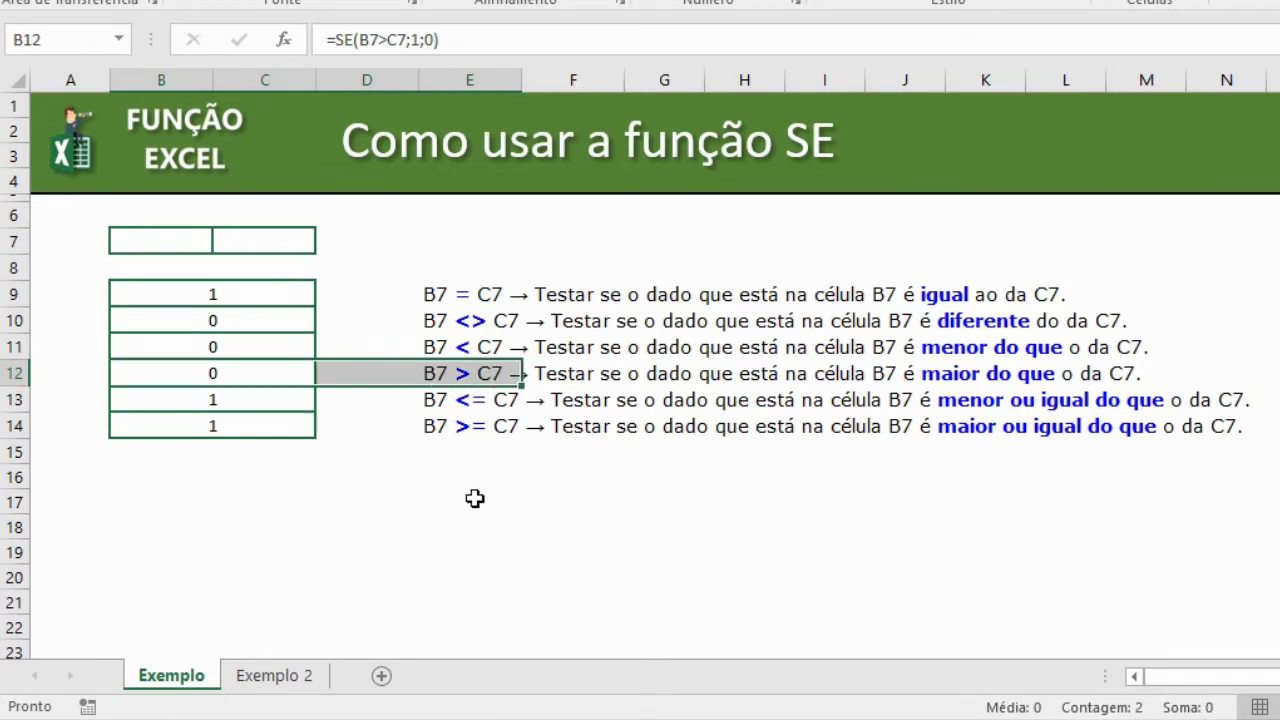
{"action": "left_click_drag", "start_coordinate": [300, 402], "coordinate": [503, 423]}
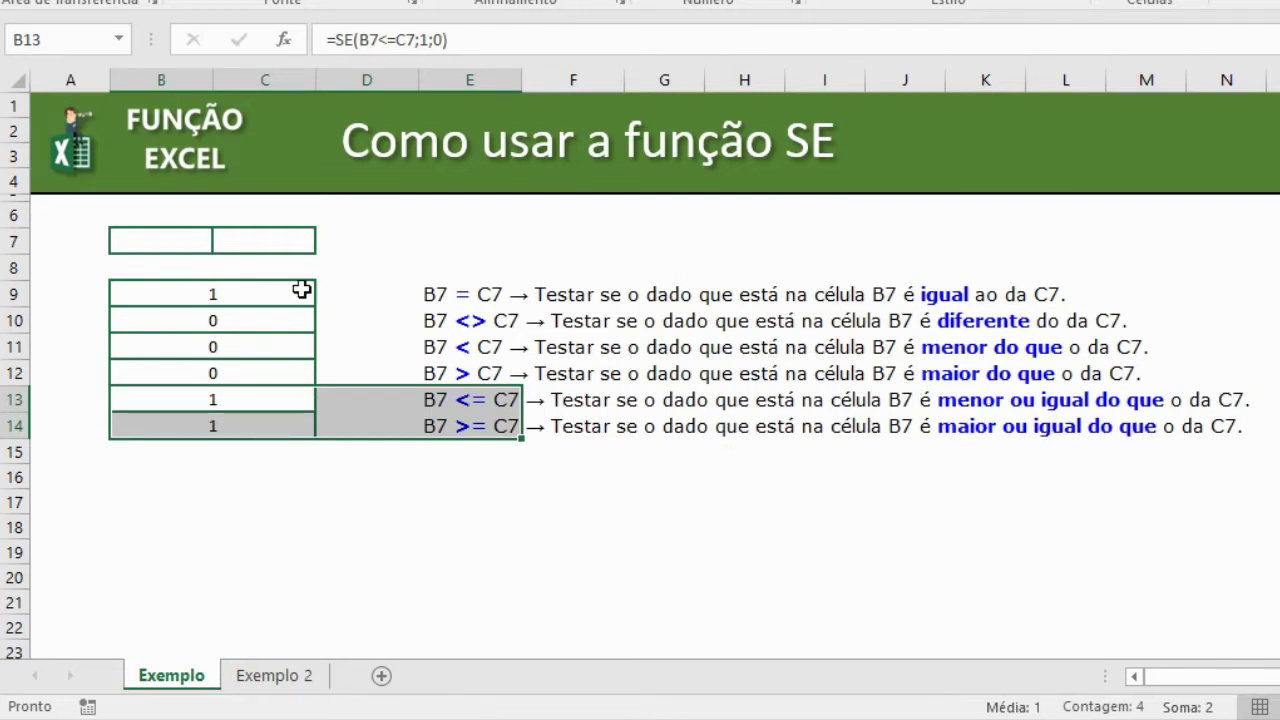
{"action": "left_click", "coordinate": [189, 247]}
{"action": "left_click", "coordinate": [249, 240]}
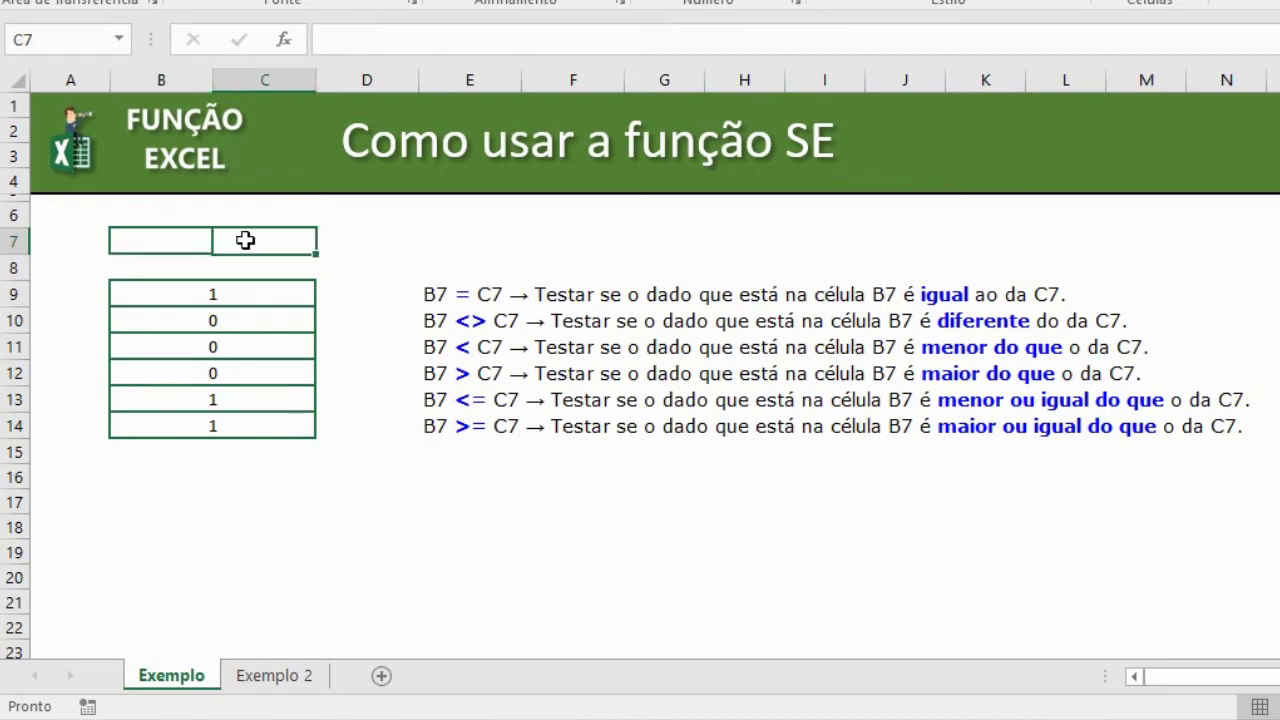
{"action": "left_click_drag", "start_coordinate": [251, 291], "coordinate": [249, 415]}
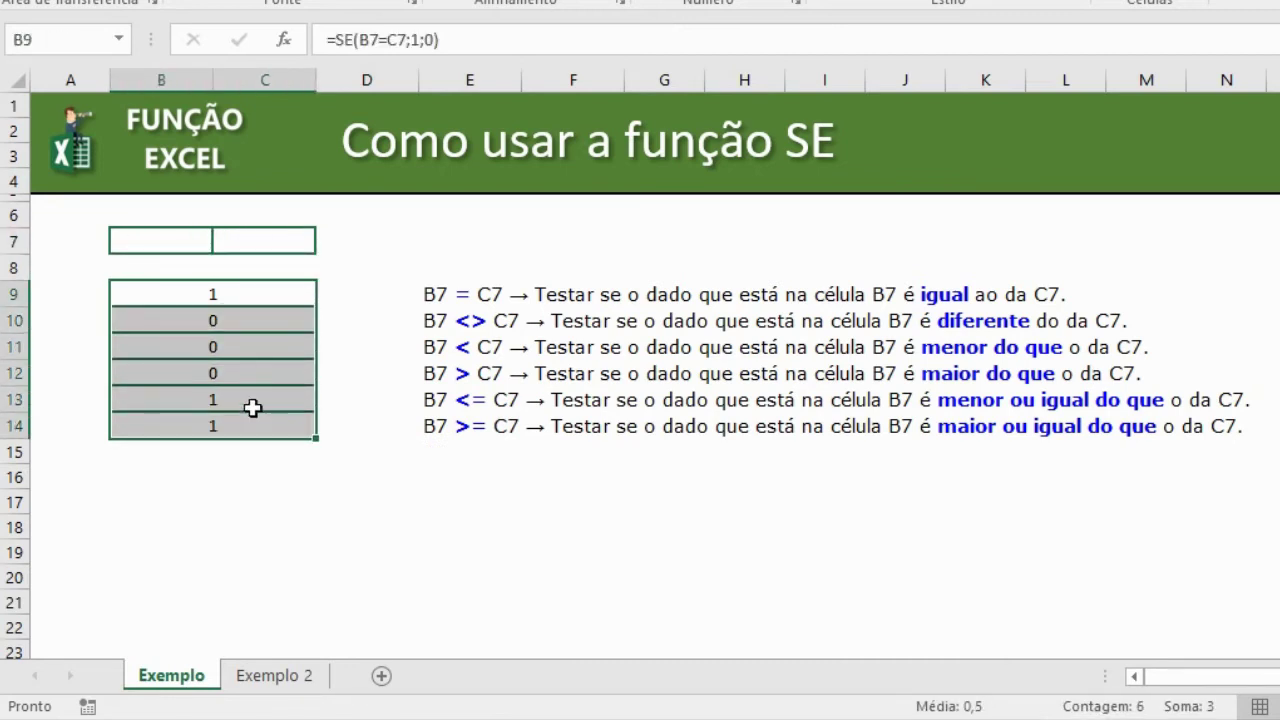
Enter 5 in B7 and 3 in C7, and review the equal and not-equal tests in rows 9 and 10
{"action": "left_click", "coordinate": [193, 240]}
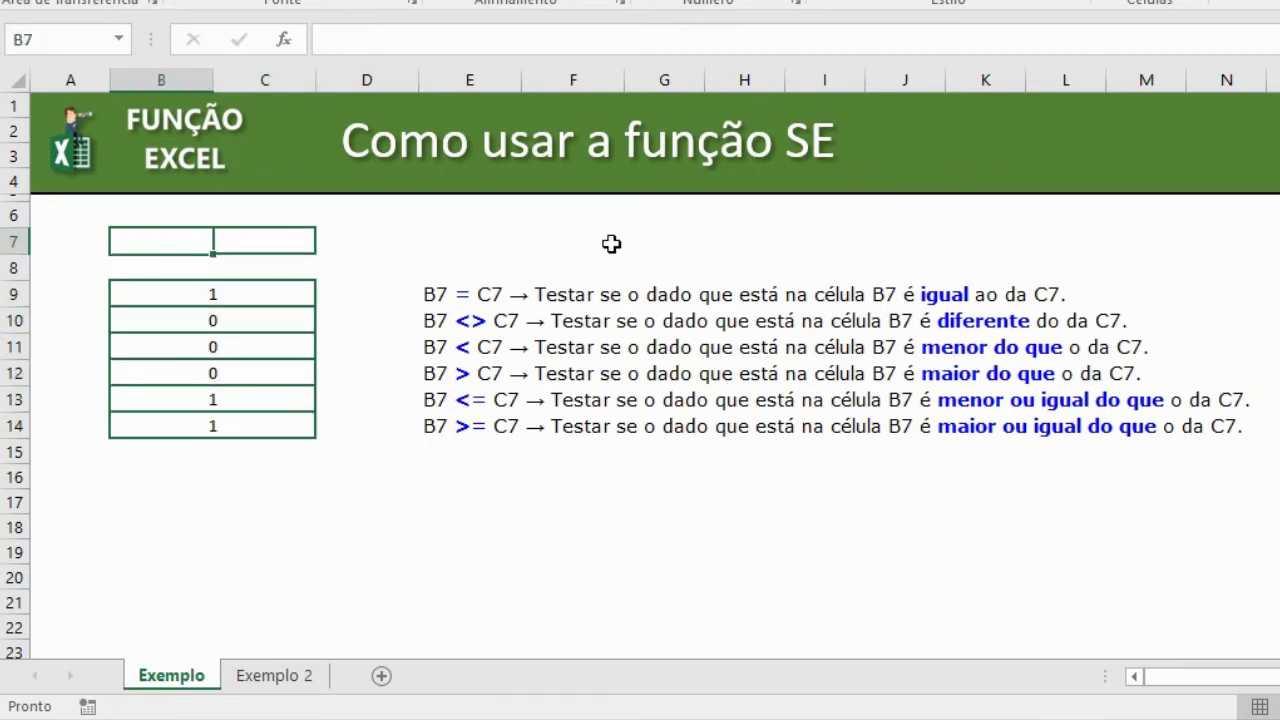
{"action": "type", "text": "5"}
{"action": "key", "text": "Return"}
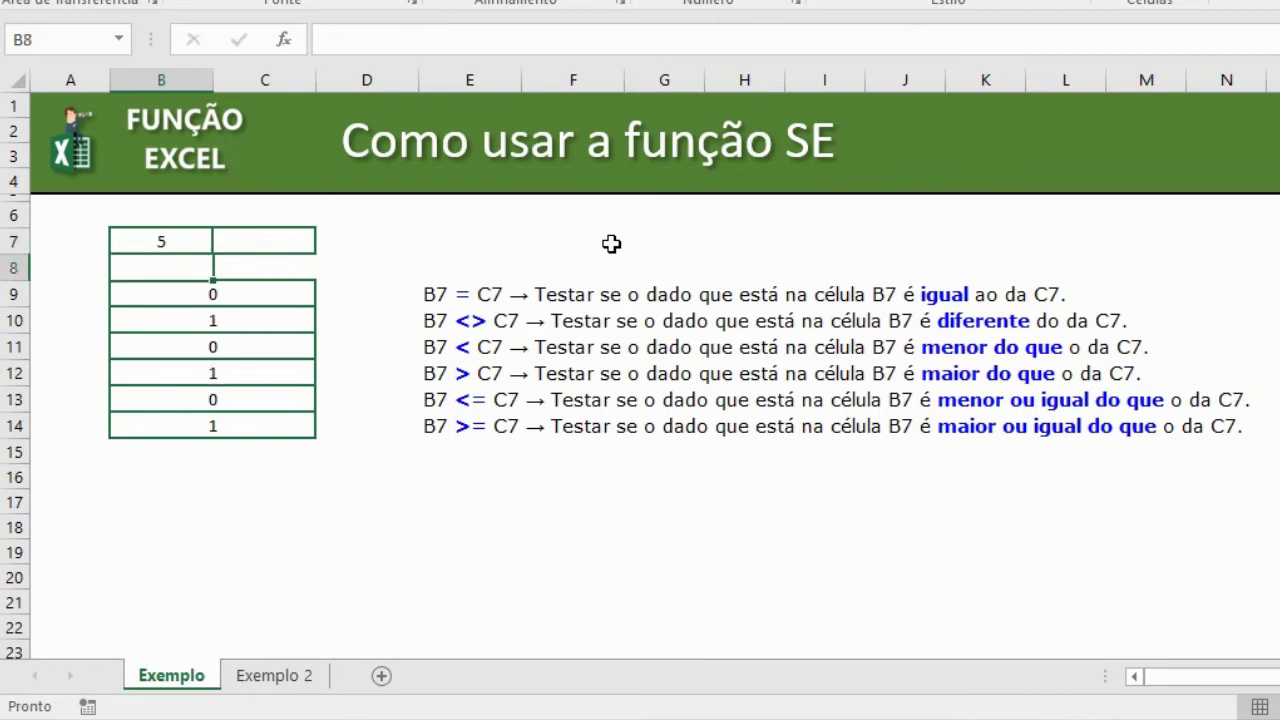
{"action": "key", "text": "Up"}
{"action": "key", "text": "Right"}
{"action": "type", "text": "3"}
{"action": "key", "text": "Return"}
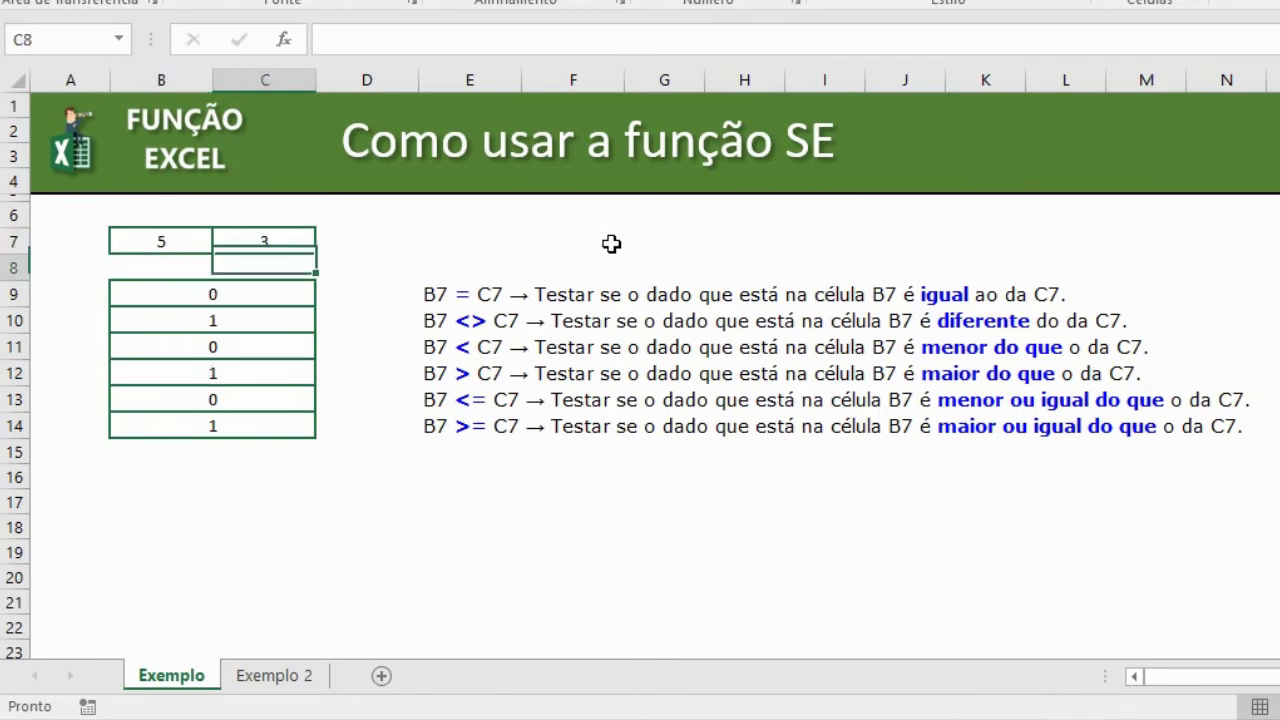
{"action": "left_click_drag", "start_coordinate": [240, 295], "coordinate": [497, 295]}
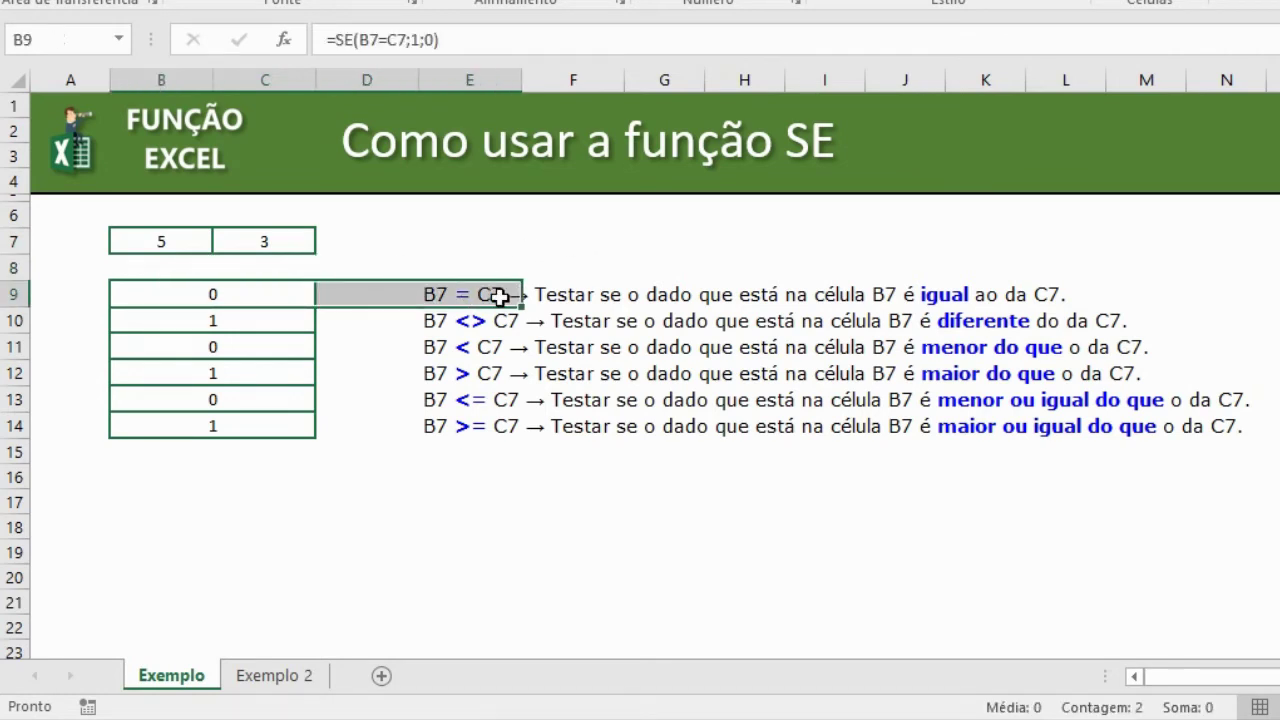
{"action": "left_click_drag", "start_coordinate": [274, 320], "coordinate": [525, 318]}
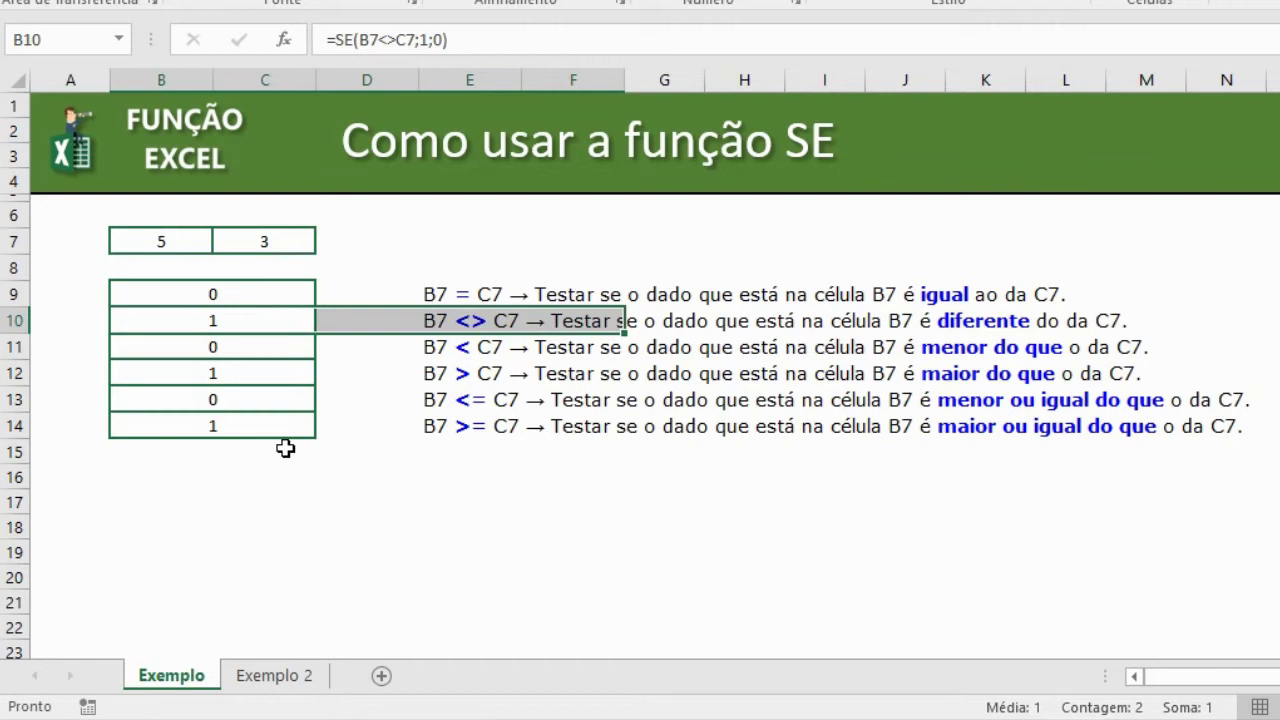
Enter the text Abelha in both B7 and C7, and review the equality test in row 9
{"action": "left_click", "coordinate": [194, 241]}
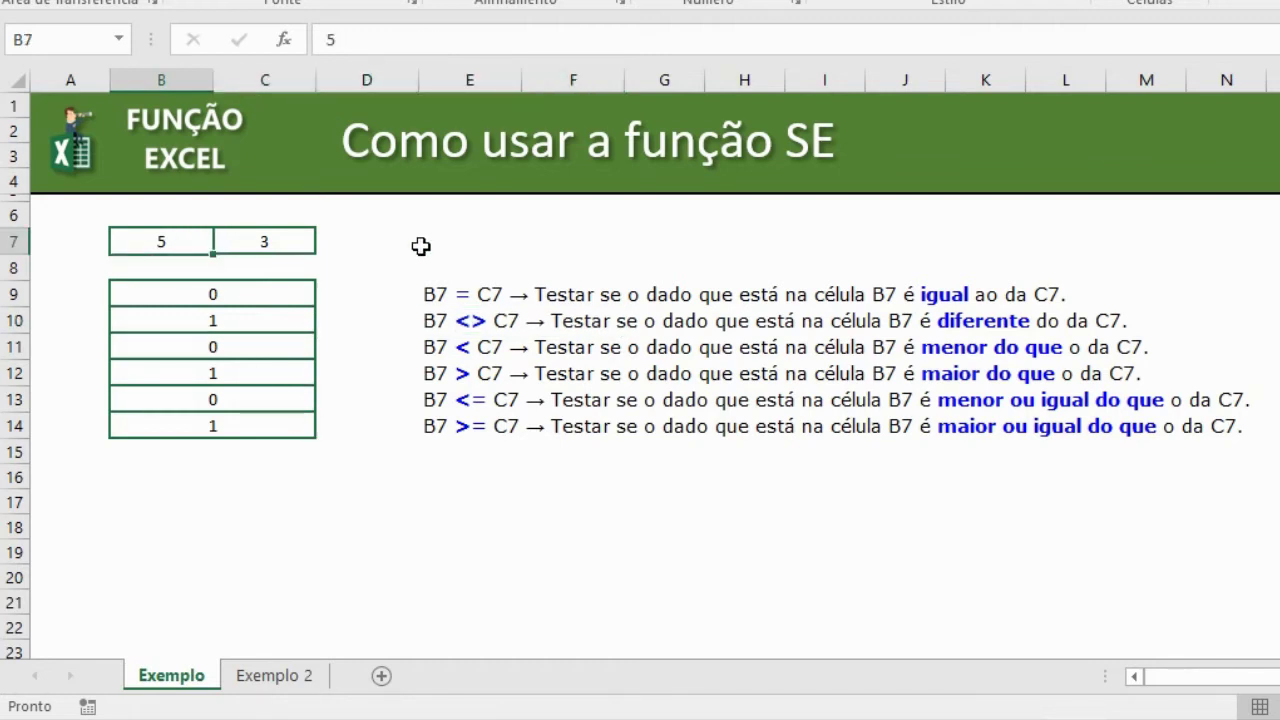
{"action": "type", "text": "Abelha"}
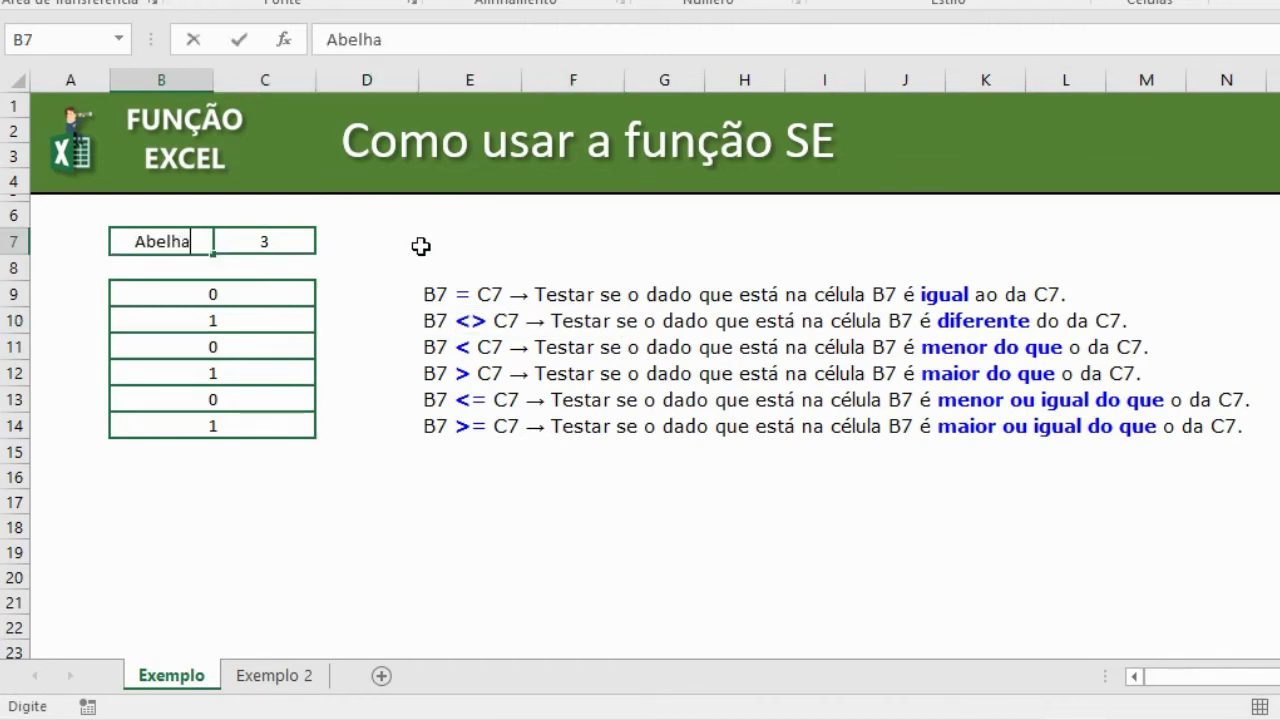
{"action": "key", "text": "Return"}
{"action": "key", "text": "Up"}
{"action": "key", "text": "Right"}
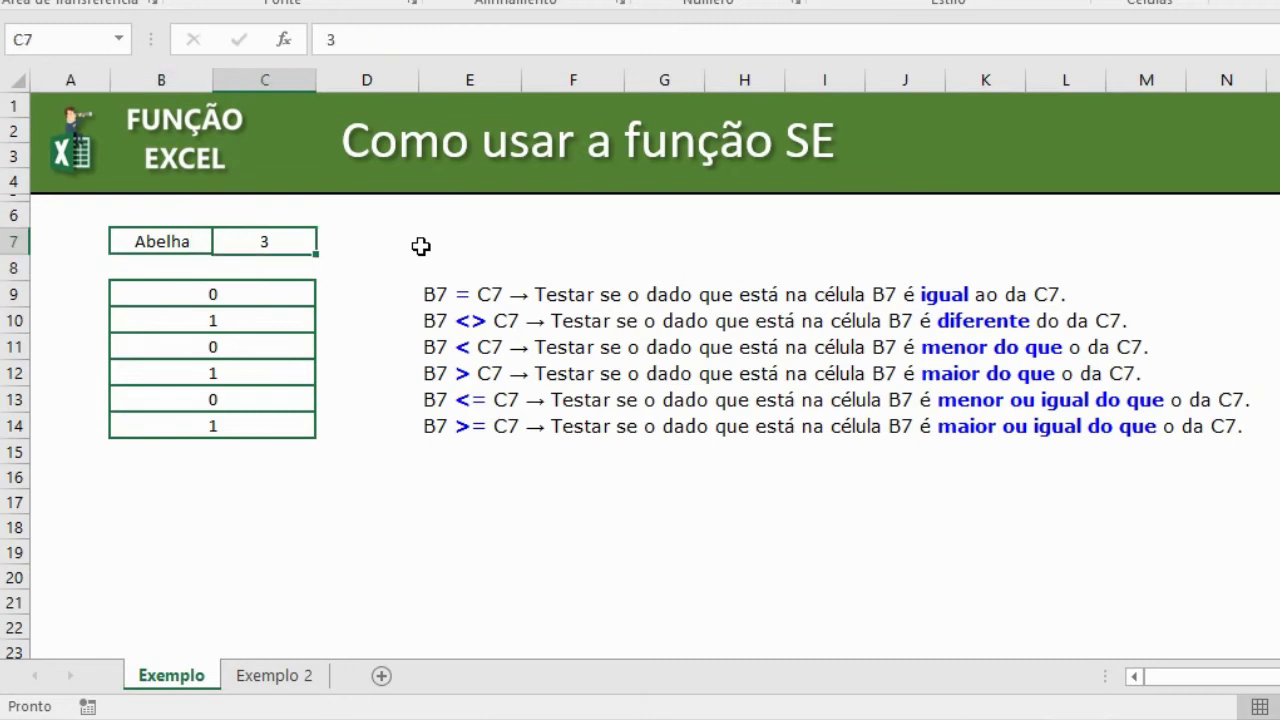
{"action": "type", "text": "Abelha"}
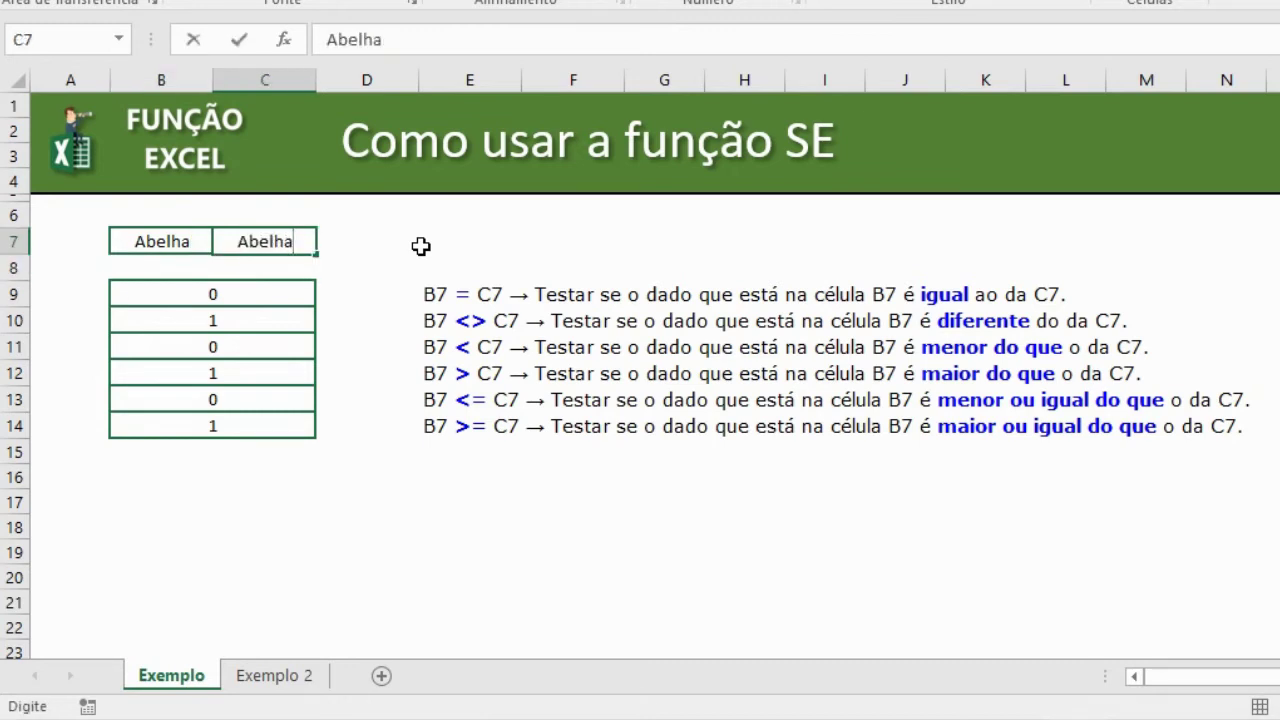
{"action": "key", "text": "Return"}
{"action": "left_click_drag", "start_coordinate": [297, 291], "coordinate": [930, 294]}
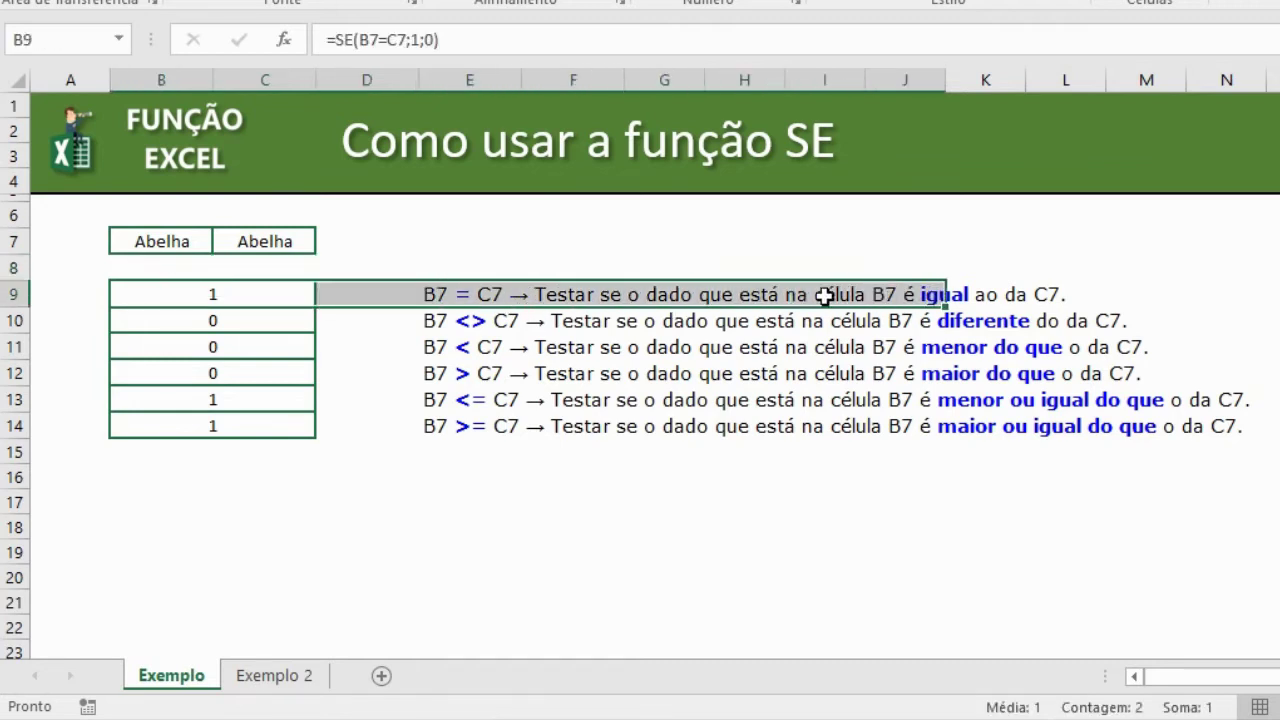
{"action": "left_click", "coordinate": [270, 302]}
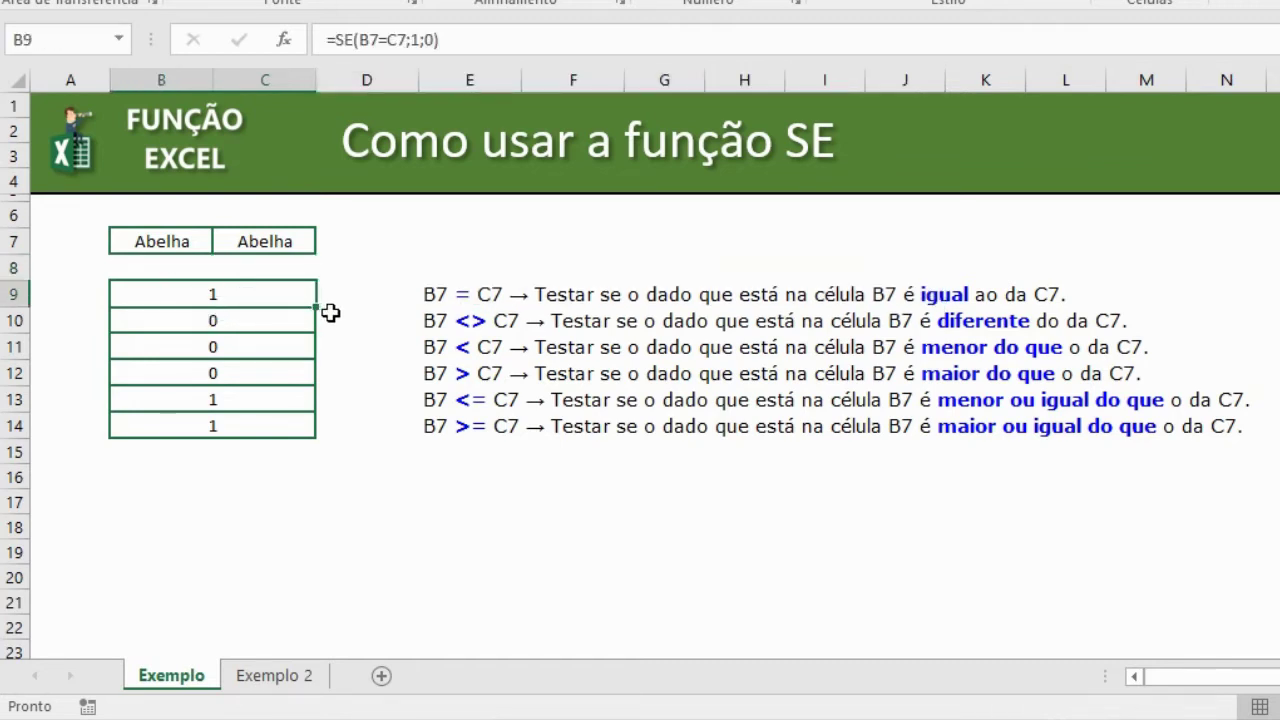
Change the initial letter in C7 to lowercase so it reads abelha, and recheck the equality test in row 9
{"action": "left_click", "coordinate": [294, 240]}
{"action": "key", "text": "F2"}
{"action": "key", "text": "Home"}
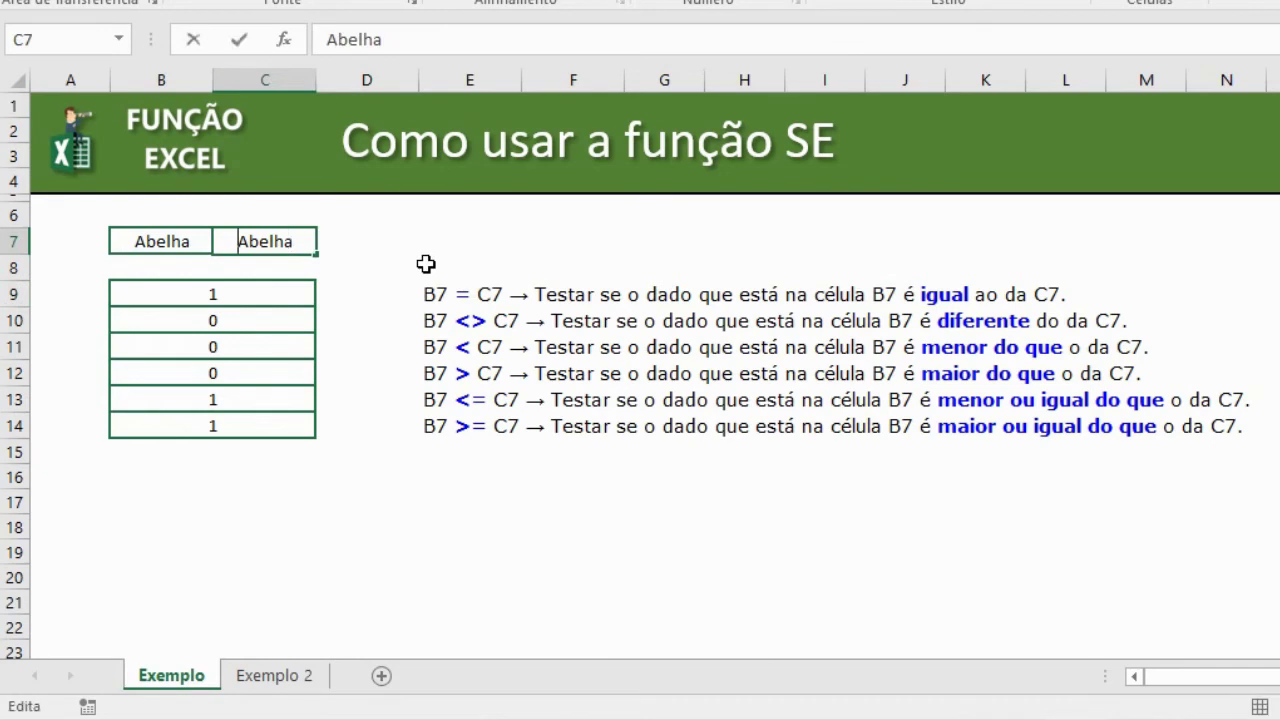
{"action": "key", "text": "Delete"}
{"action": "type", "text": "a"}
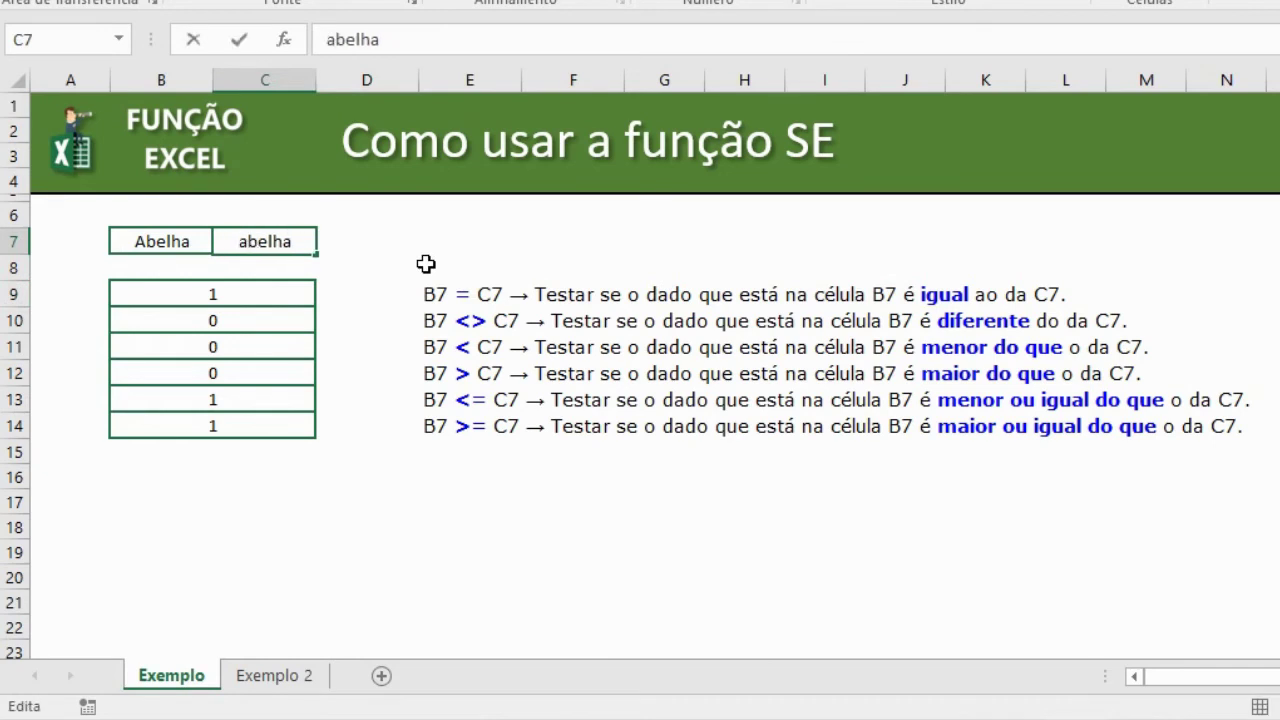
{"action": "key", "text": "Return"}
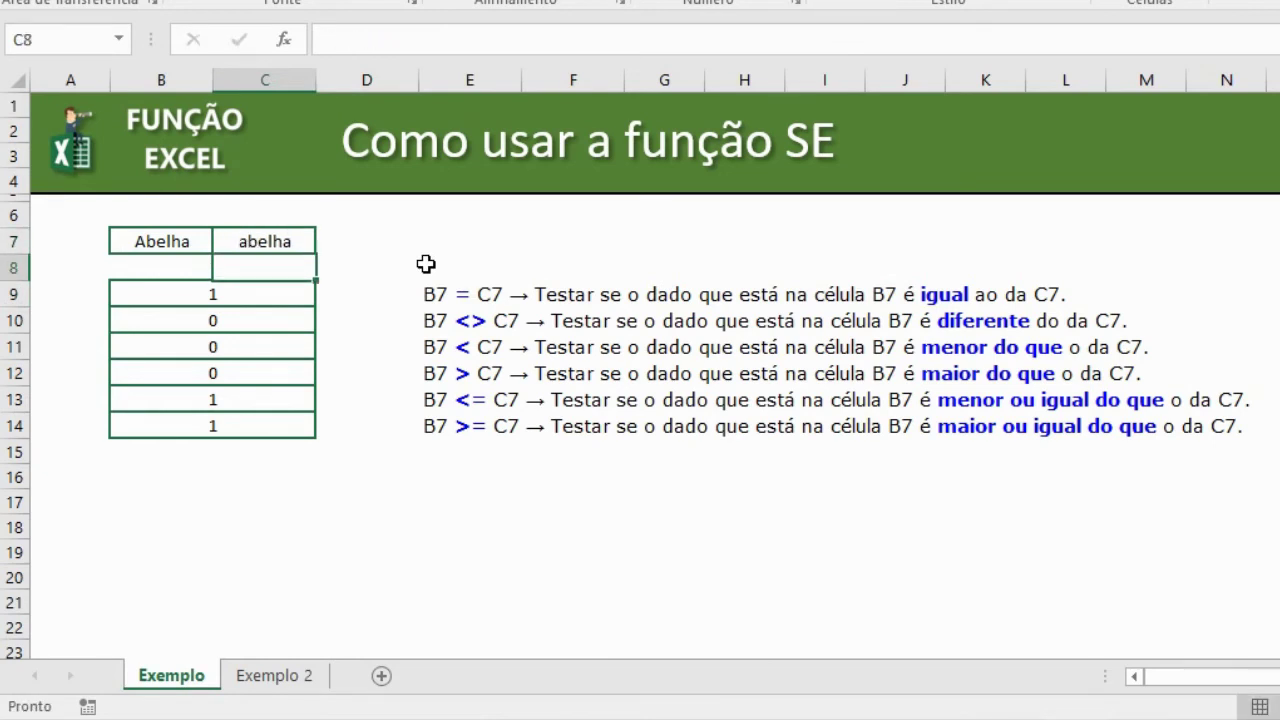
{"action": "left_click_drag", "start_coordinate": [194, 294], "coordinate": [495, 294]}
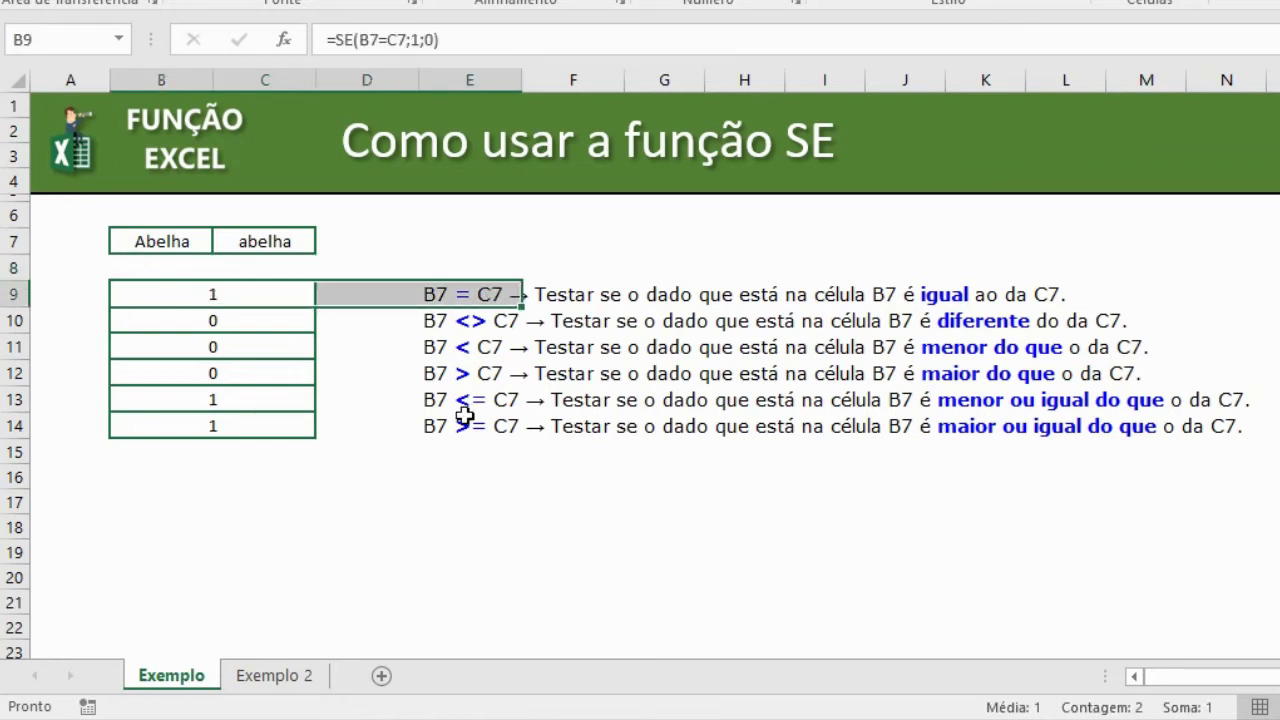
Replace the text in C7 with the number 5, and compare B7 and C7 against the equality test in row 9
{"action": "left_click", "coordinate": [281, 243]}
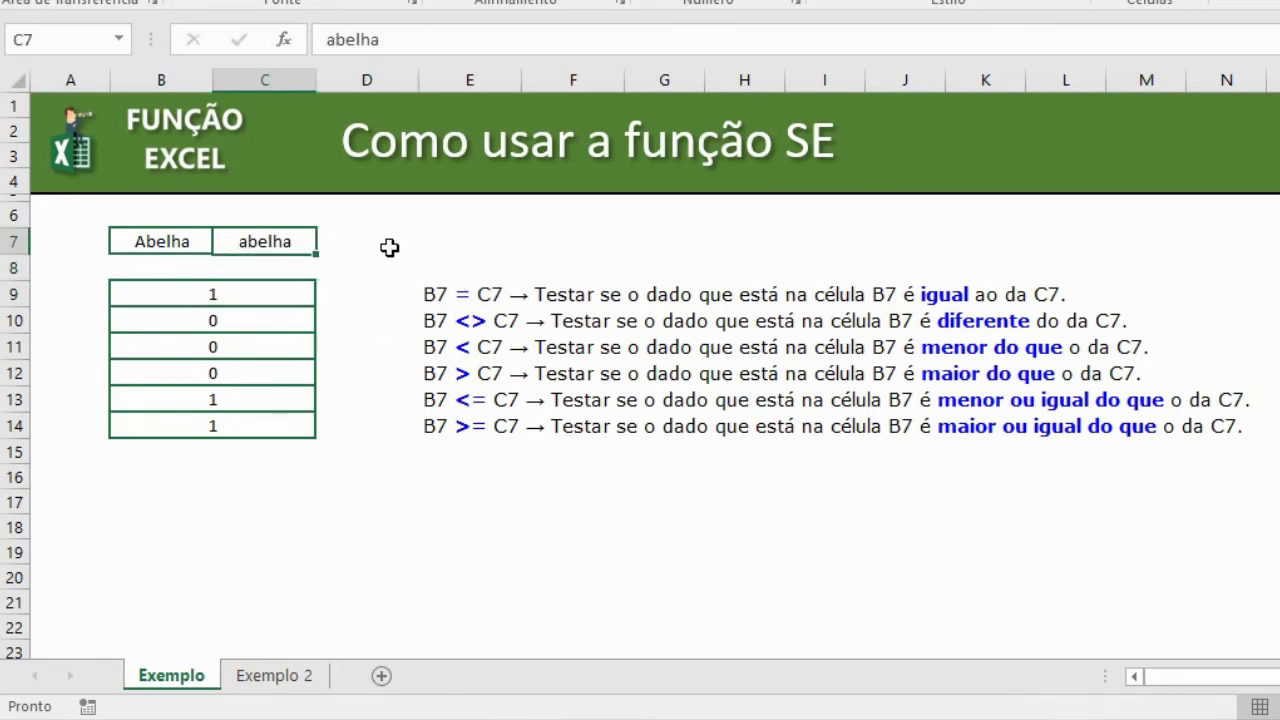
{"action": "type", "text": "5"}
{"action": "key", "text": "Return"}
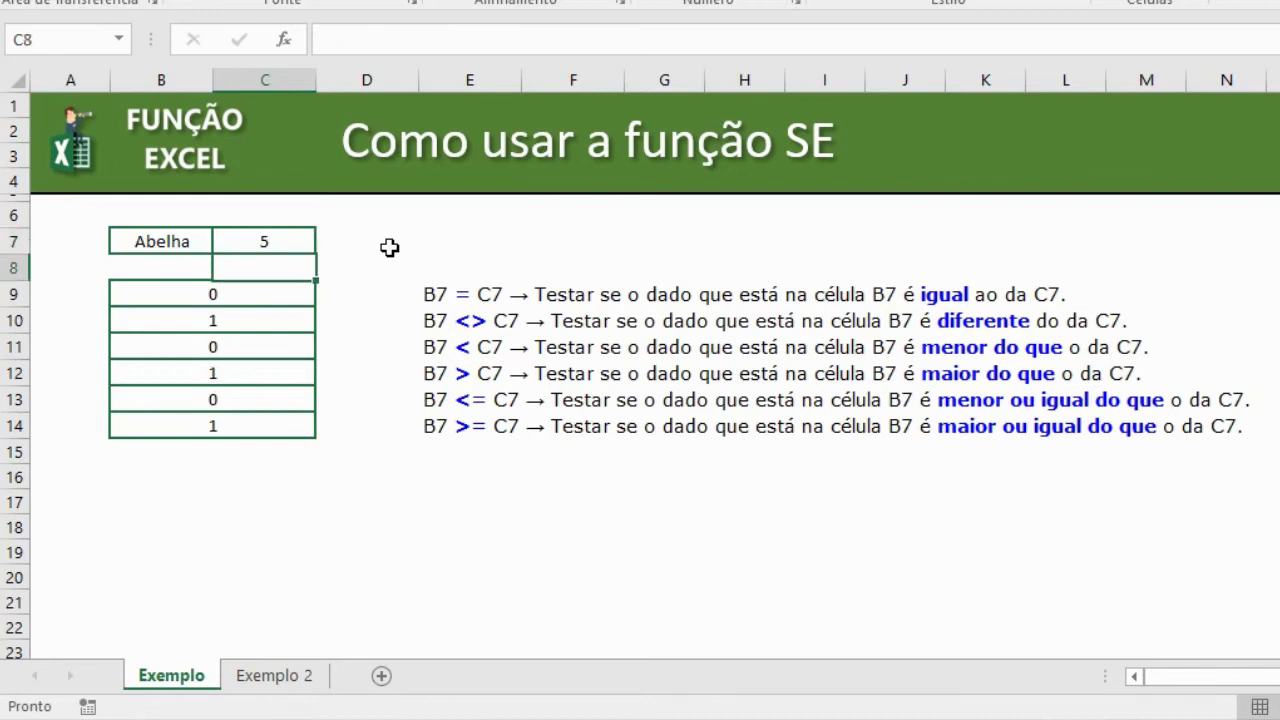
{"action": "left_click", "coordinate": [254, 291]}
{"action": "left_click_drag", "start_coordinate": [254, 291], "coordinate": [470, 294]}
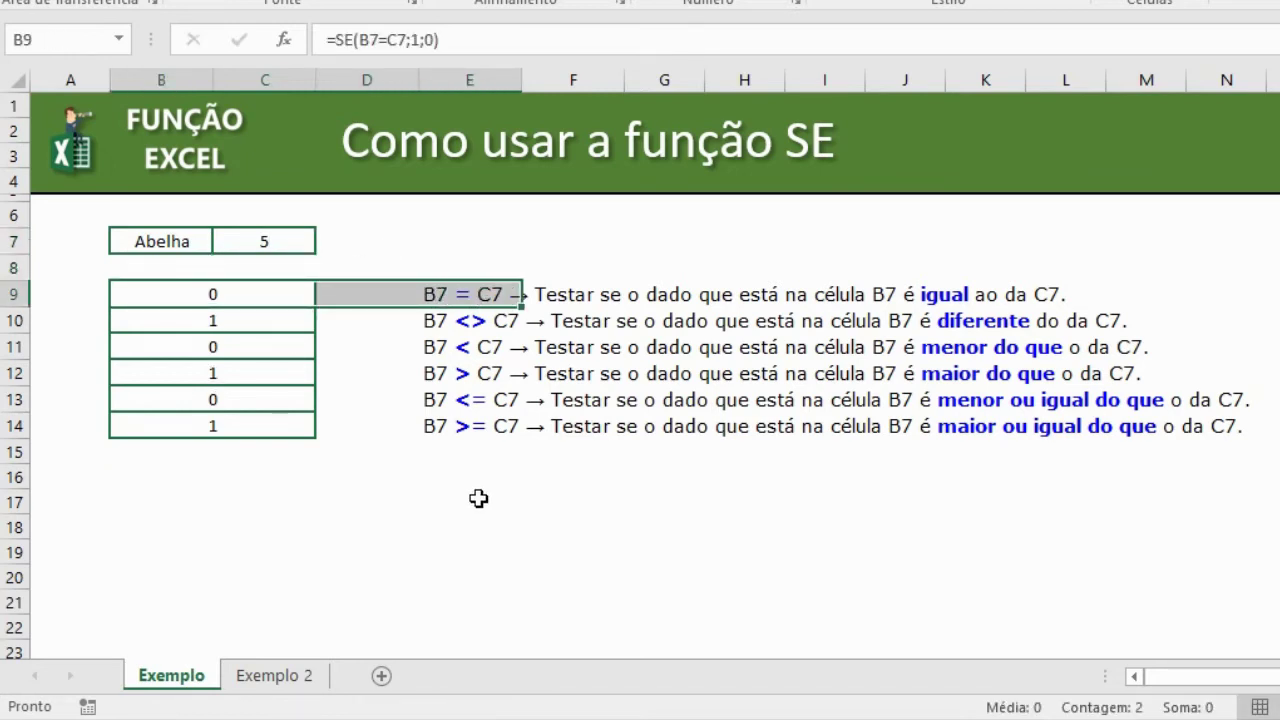
{"action": "left_click", "coordinate": [172, 241]}
{"action": "left_click_drag", "start_coordinate": [218, 241], "coordinate": [253, 240]}
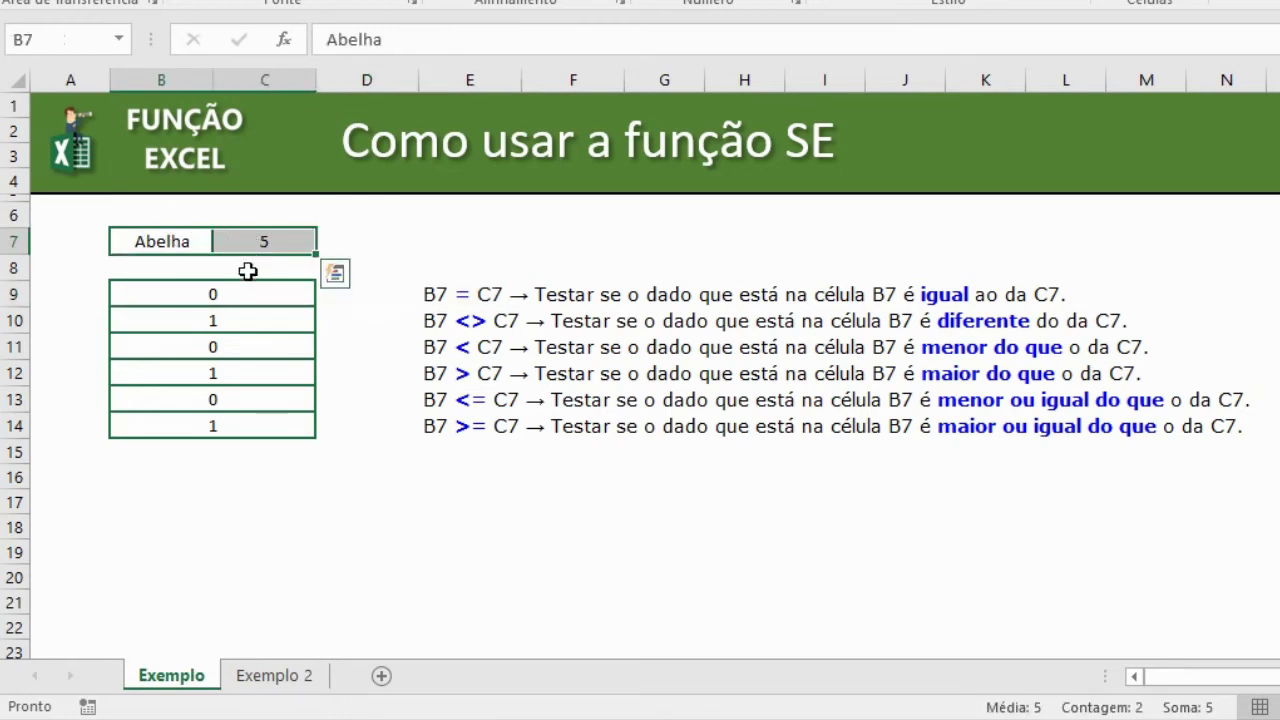
Rewrite the equality formula in B9 as =SE(B7=C7;"Igual";"Diferente") and check its result against B7 and C7
{"action": "left_click", "coordinate": [240, 292]}
{"action": "key", "text": "F2"}
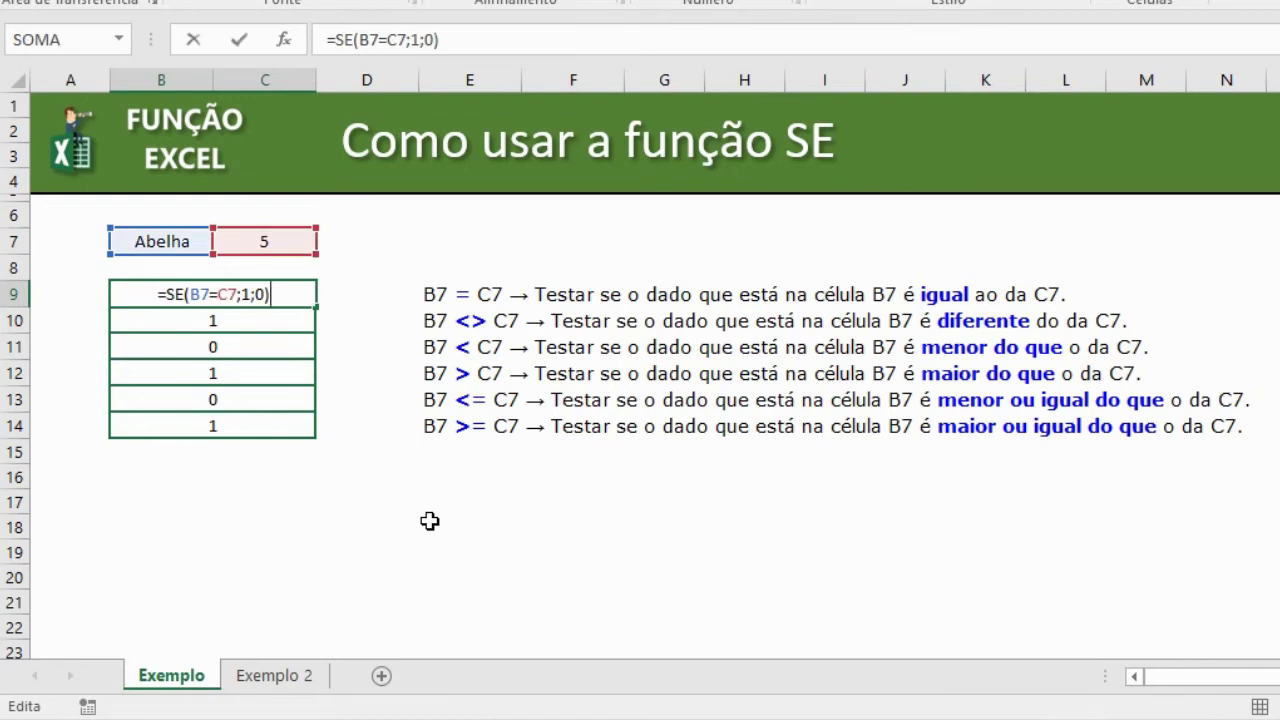
{"action": "key", "text": "BackSpace"}
{"action": "key", "text": "BackSpace"}
{"action": "key", "text": "BackSpace"}
{"action": "key", "text": "BackSpace"}
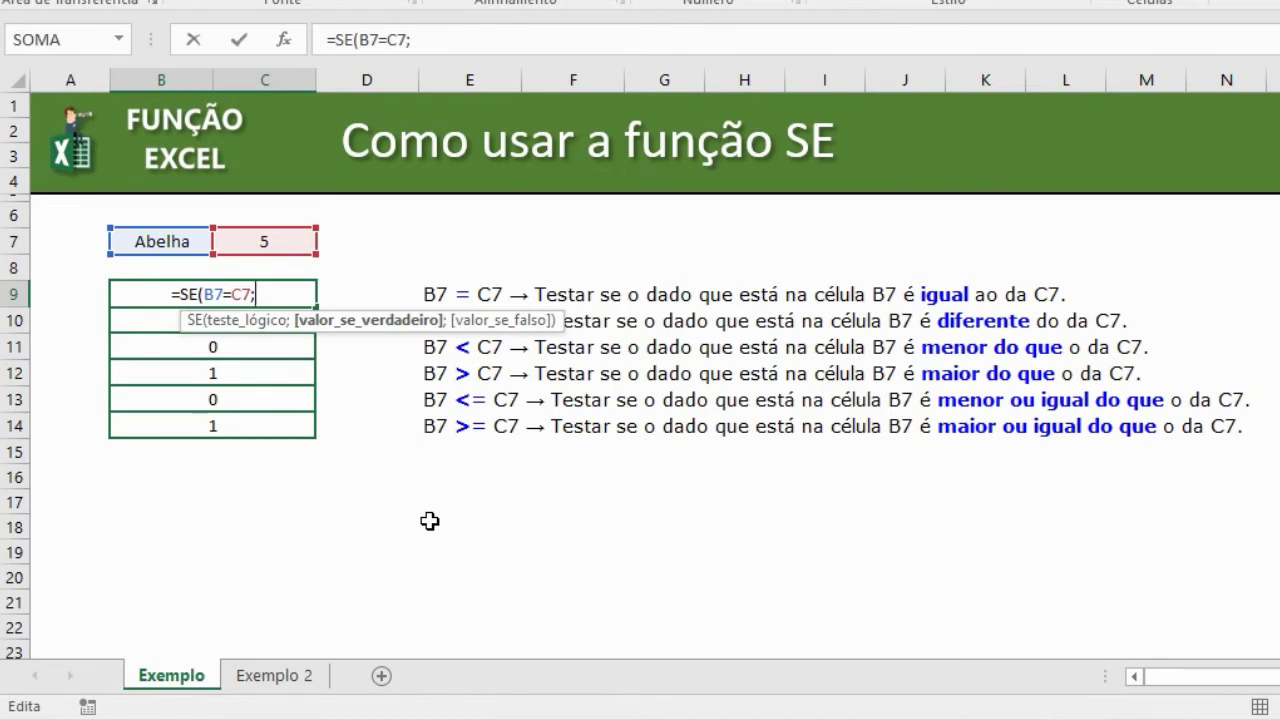
{"action": "type", "text": "\"Igu"}
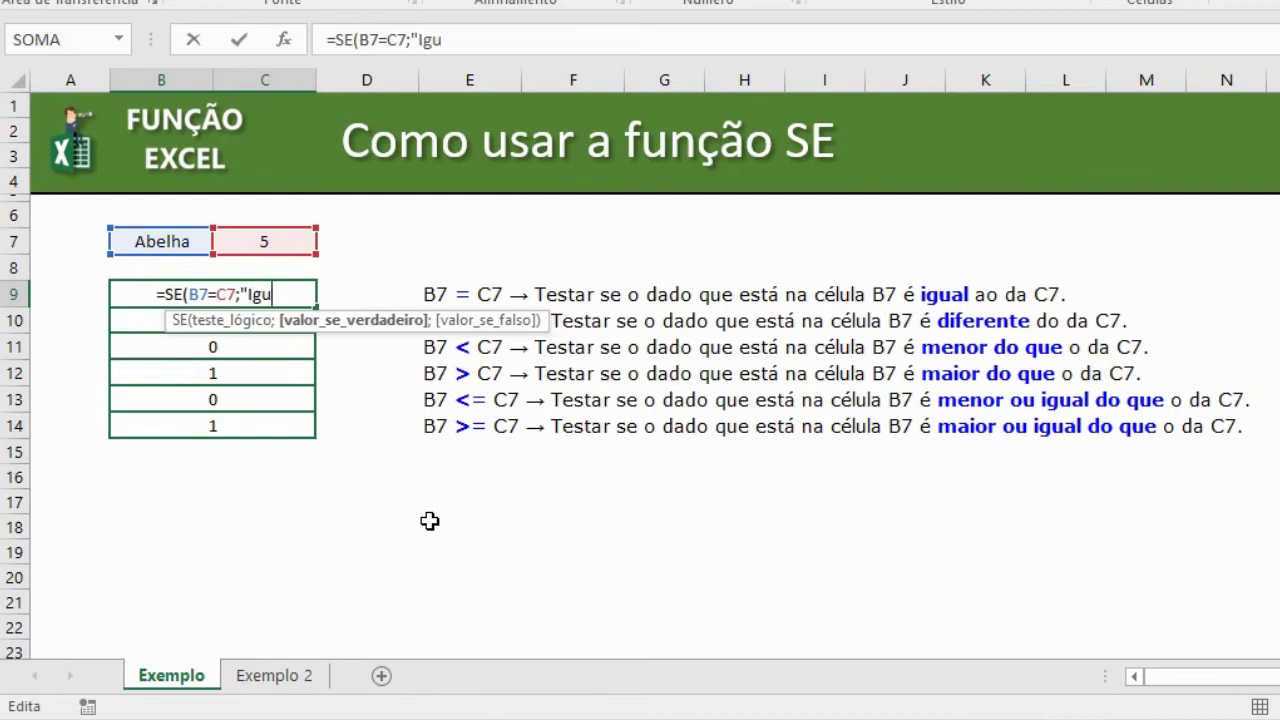
{"action": "type", "text": "al\""}
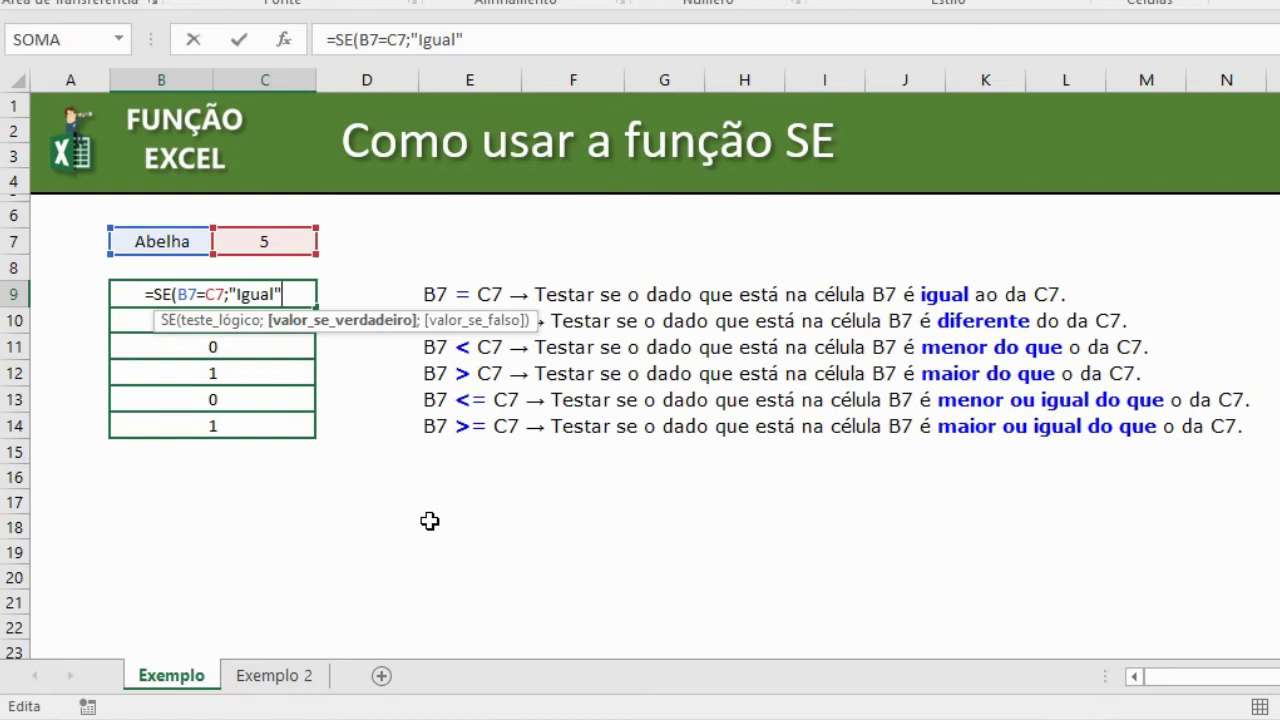
{"action": "type", "text": ";"}
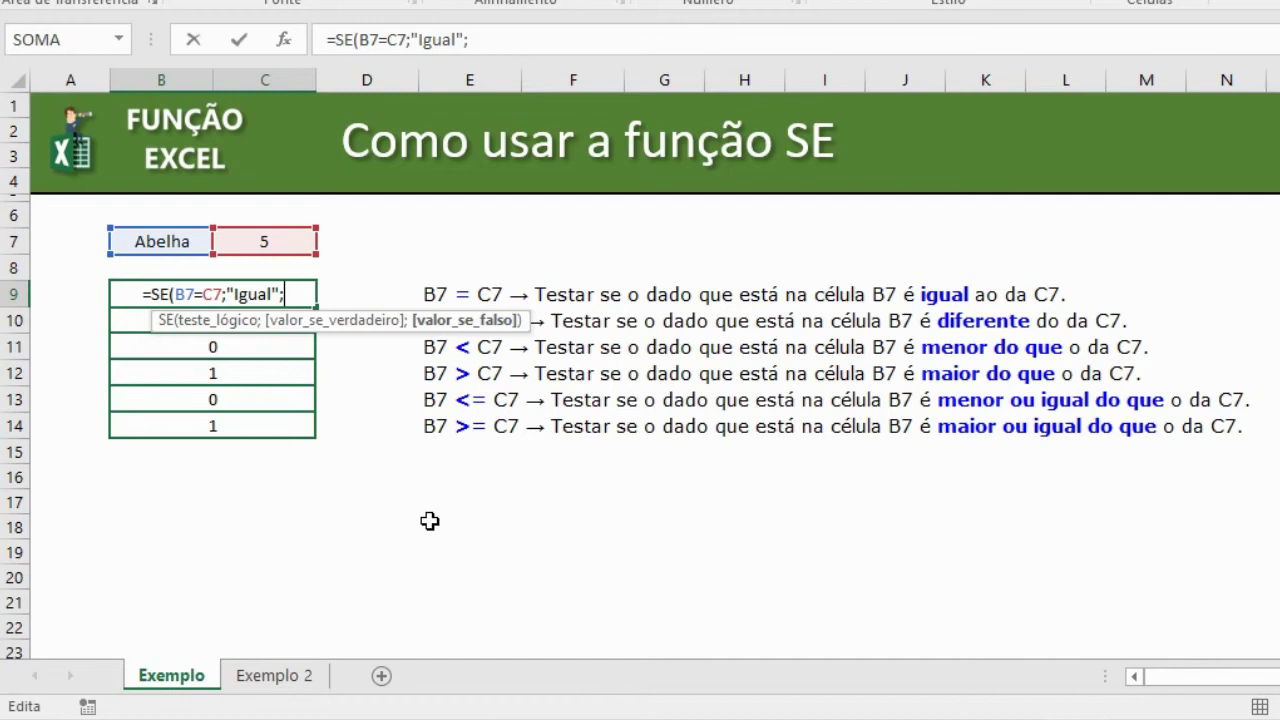
{"action": "type", "text": "\""}
{"action": "type", "text": "Di"}
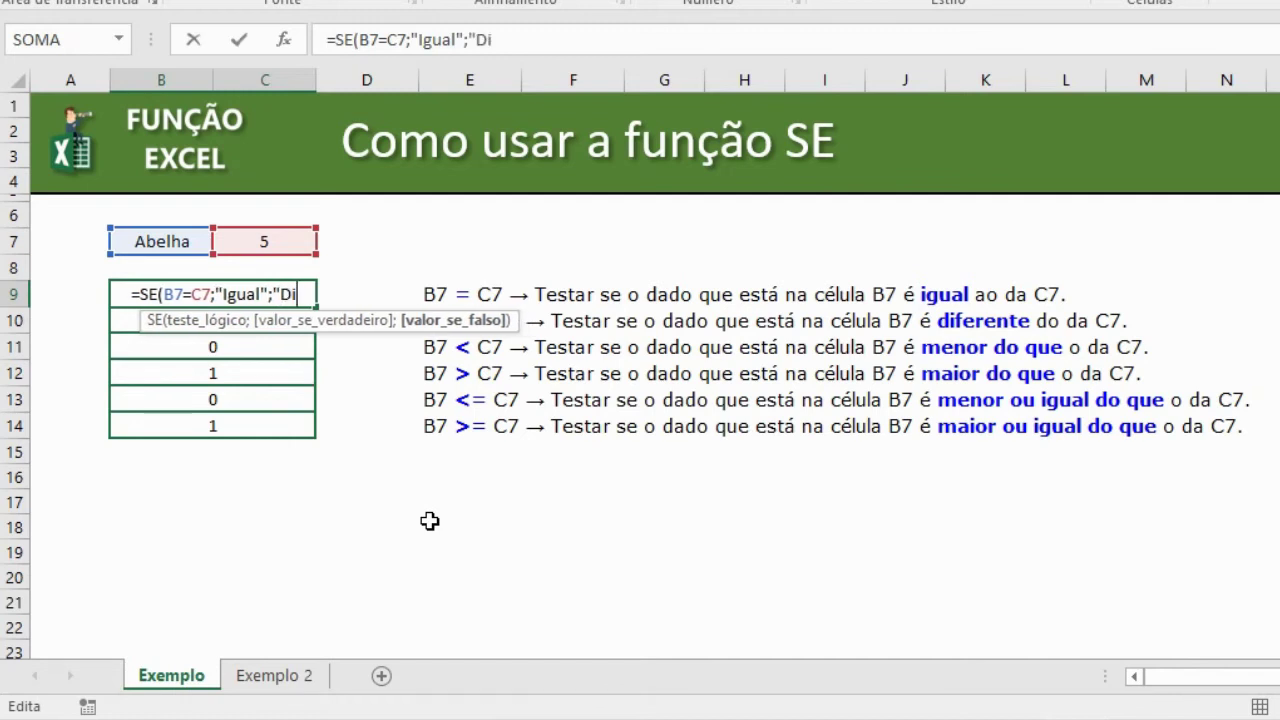
{"action": "type", "text": "ferente\""}
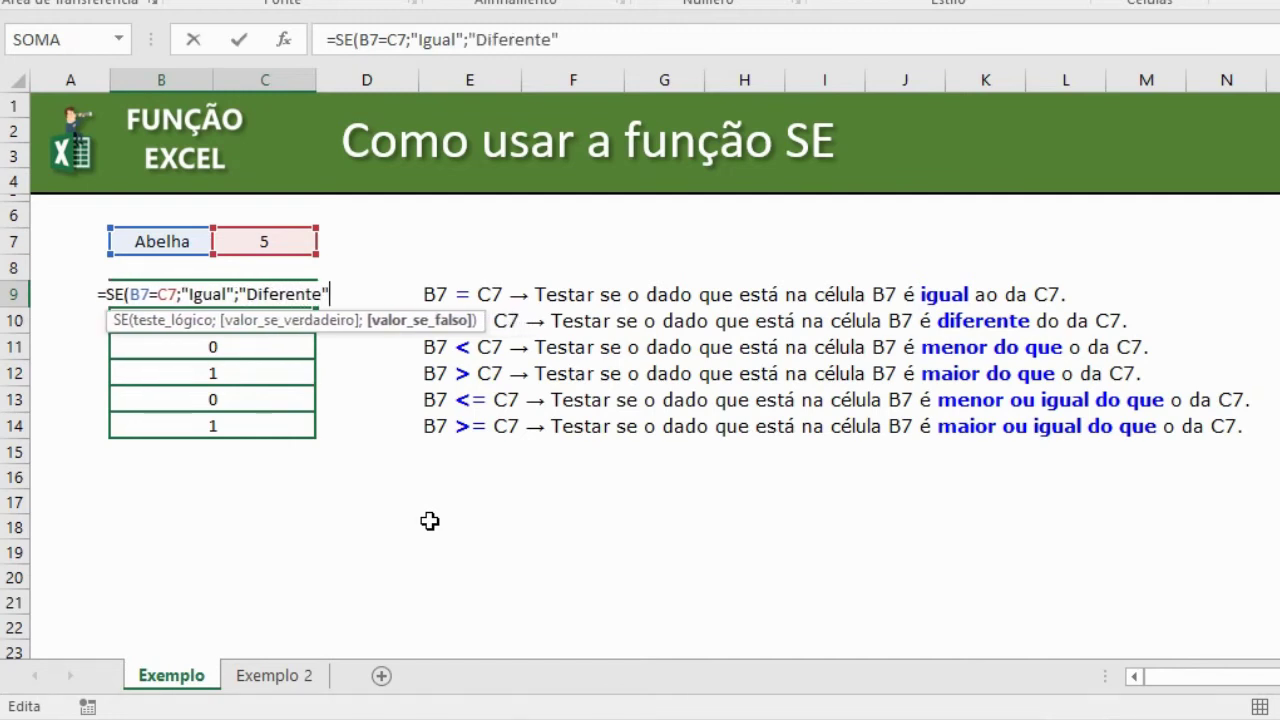
{"action": "type", "text": ")"}
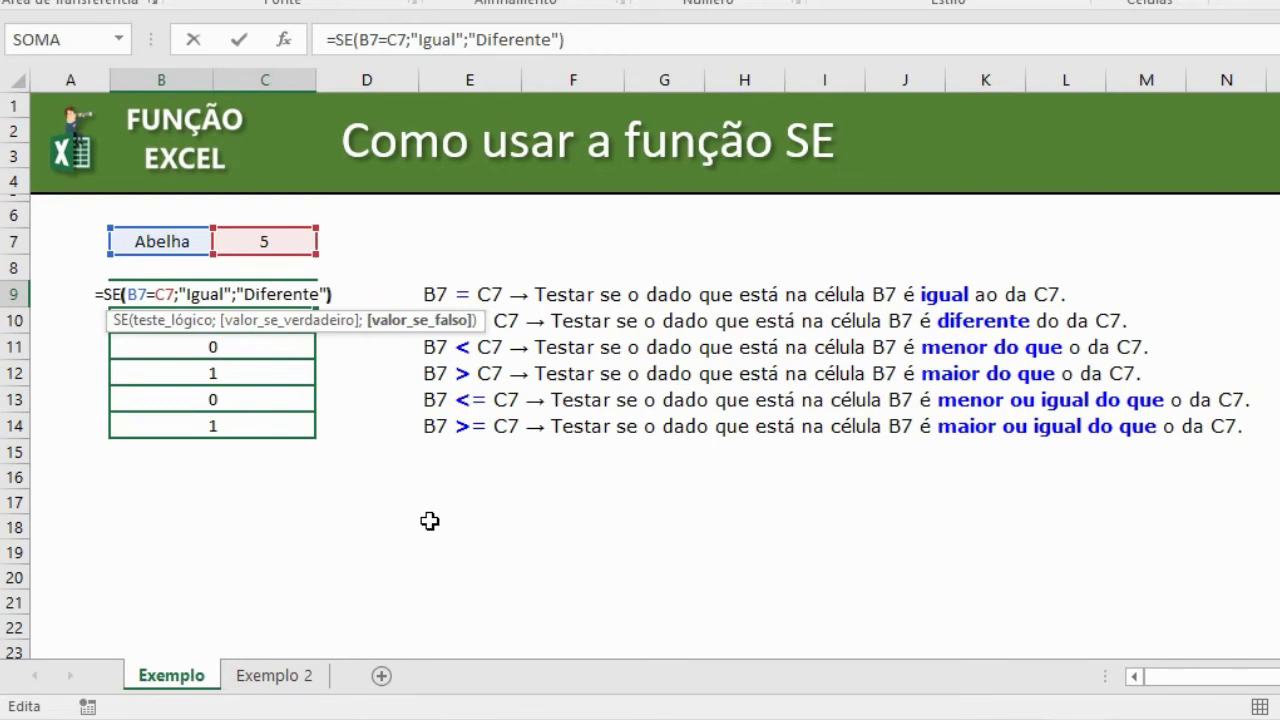
{"action": "key", "text": "Return"}
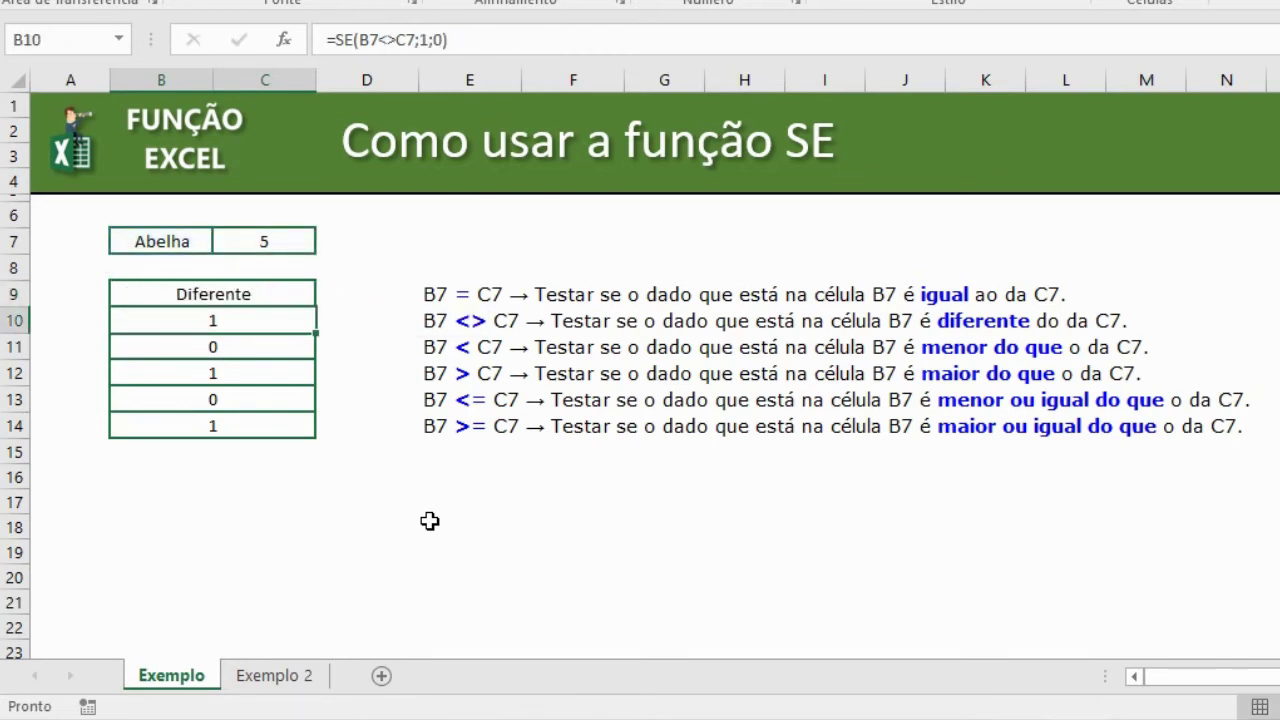
{"action": "left_click", "coordinate": [275, 294]}
{"action": "left_click_drag", "start_coordinate": [180, 242], "coordinate": [237, 243]}
{"action": "left_click_drag", "start_coordinate": [488, 294], "coordinate": [1013, 292]}
{"action": "left_click", "coordinate": [234, 296]}
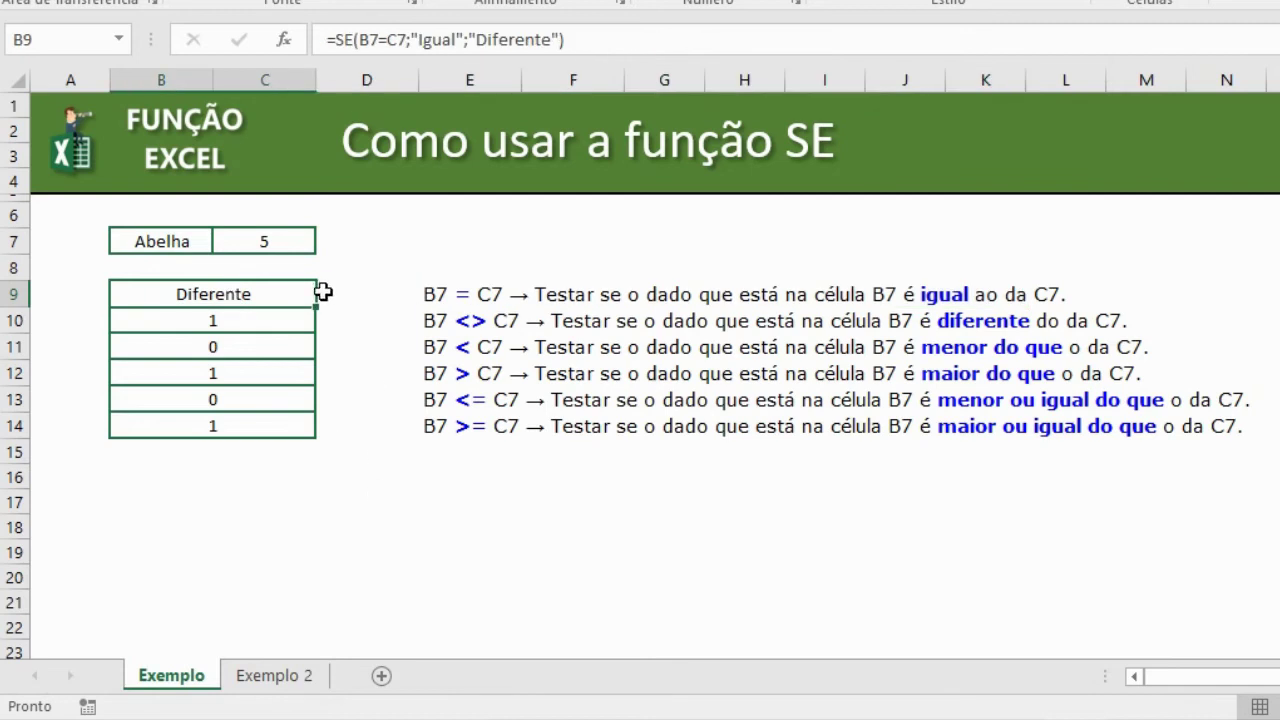
Set C7 to Abelha to test the text output of the formula in B9 with matching words
{"action": "left_click", "coordinate": [294, 242]}
{"action": "type", "text": "Abeha"}
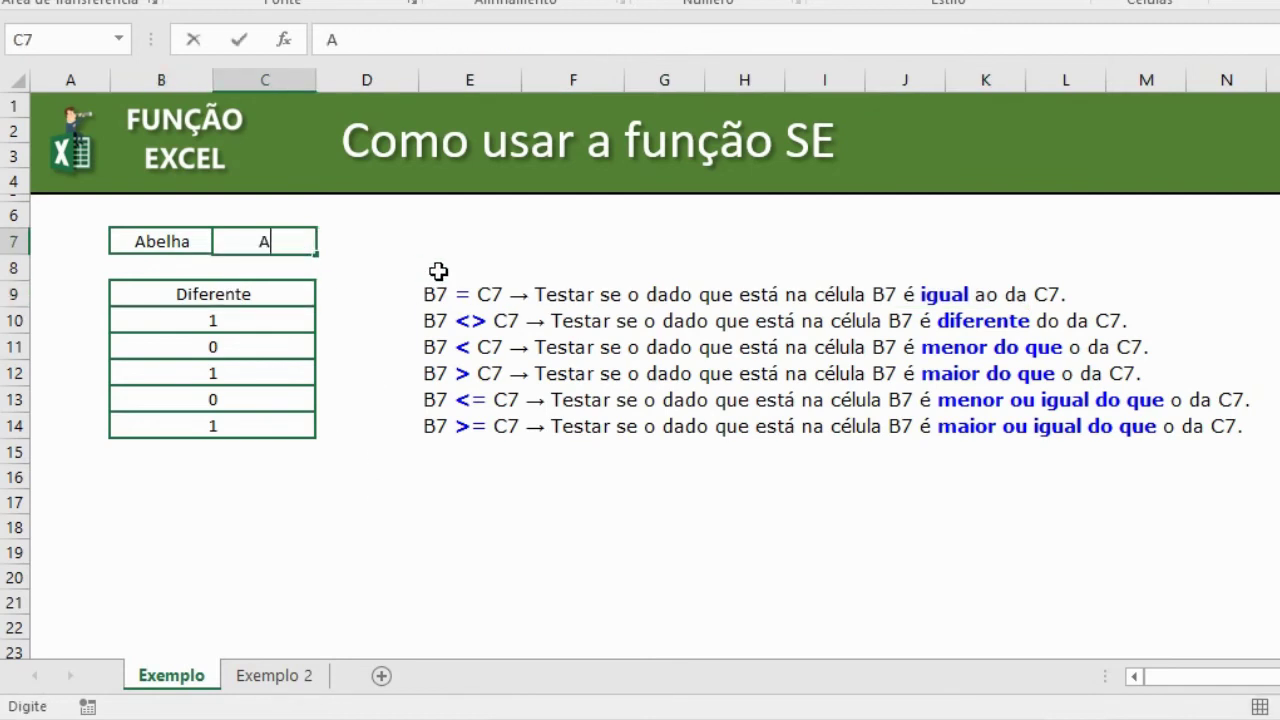
{"action": "key", "text": "BackSpace"}
{"action": "key", "text": "BackSpace"}
{"action": "key", "text": "BackSpace"}
{"action": "type", "text": "elha"}
{"action": "key", "text": "Return"}
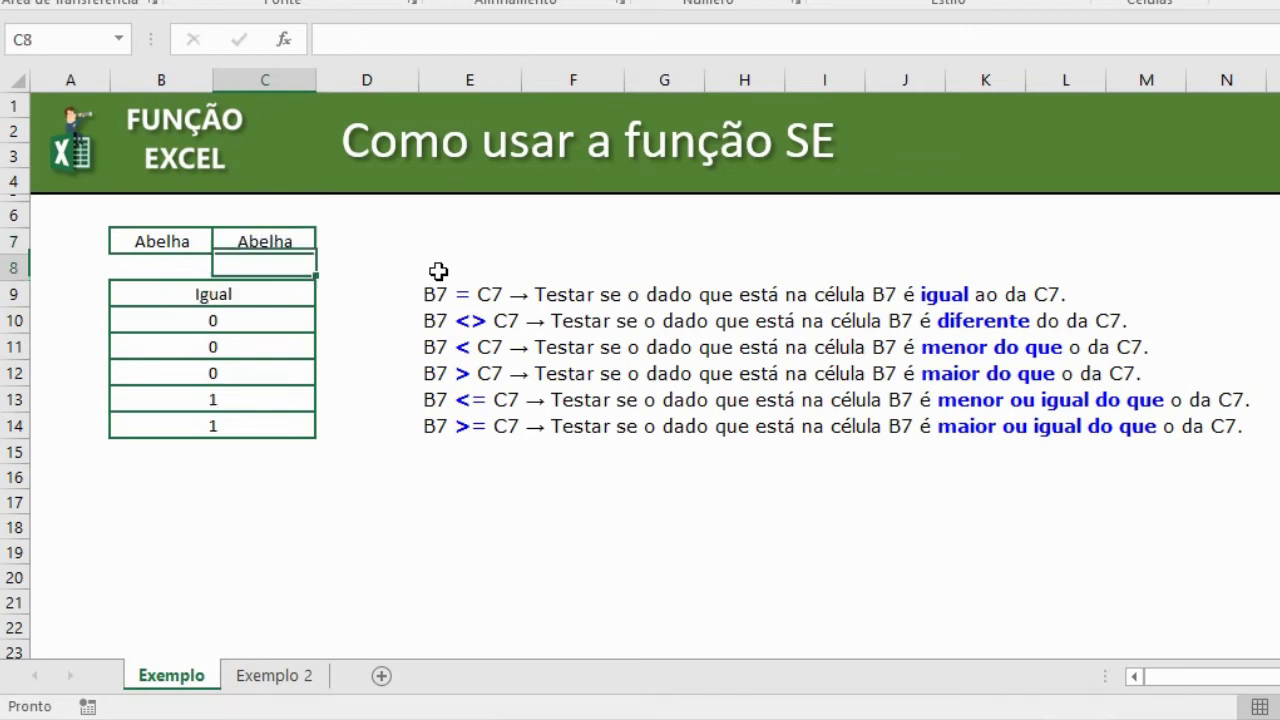
Review the arguments of the SE formula in B9 and the comparison operators listed in E9:E14
{"action": "left_click_drag", "start_coordinate": [251, 300], "coordinate": [470, 295]}
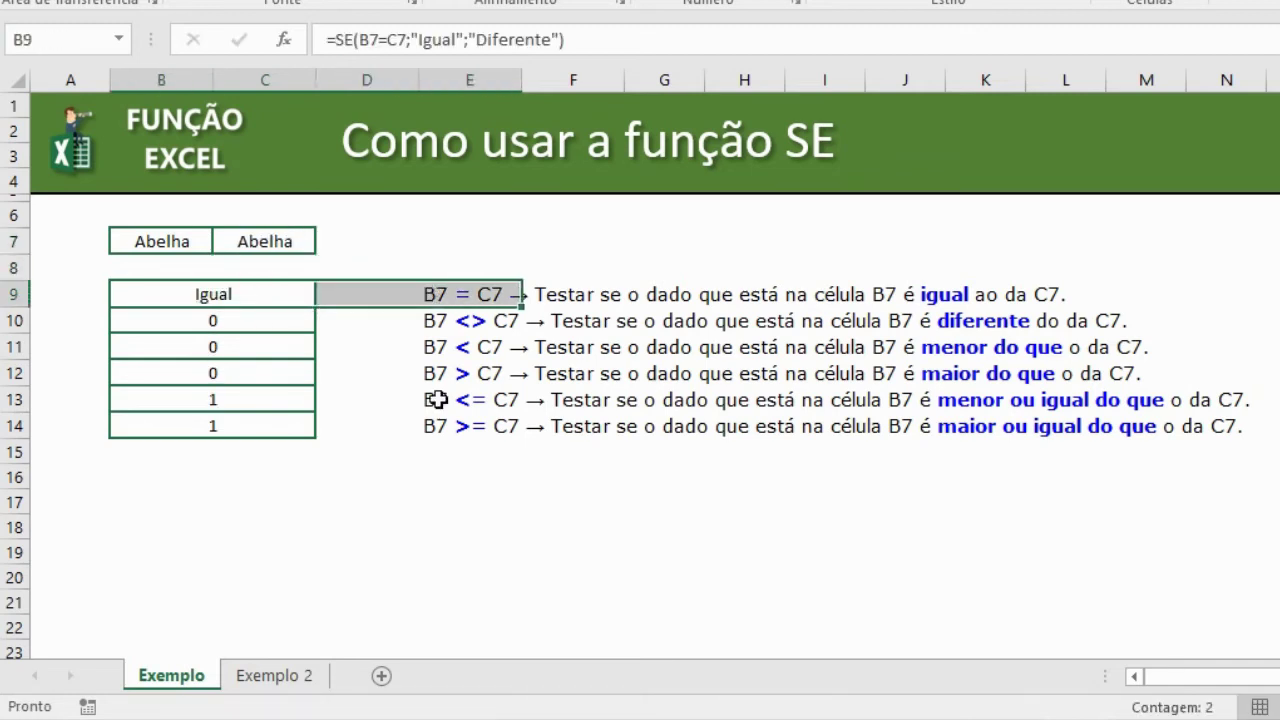
{"action": "double_click", "coordinate": [240, 291]}
{"action": "left_click_drag", "start_coordinate": [189, 291], "coordinate": [366, 314]}
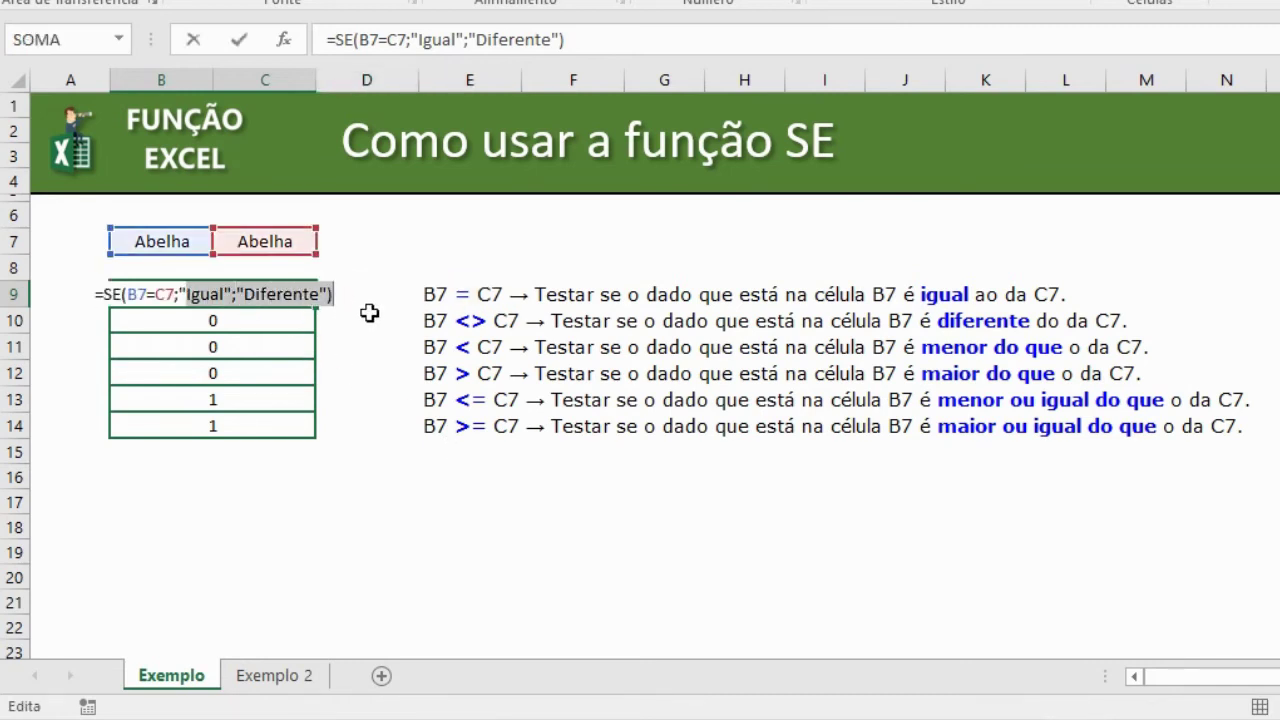
{"action": "left_click", "coordinate": [184, 291]}
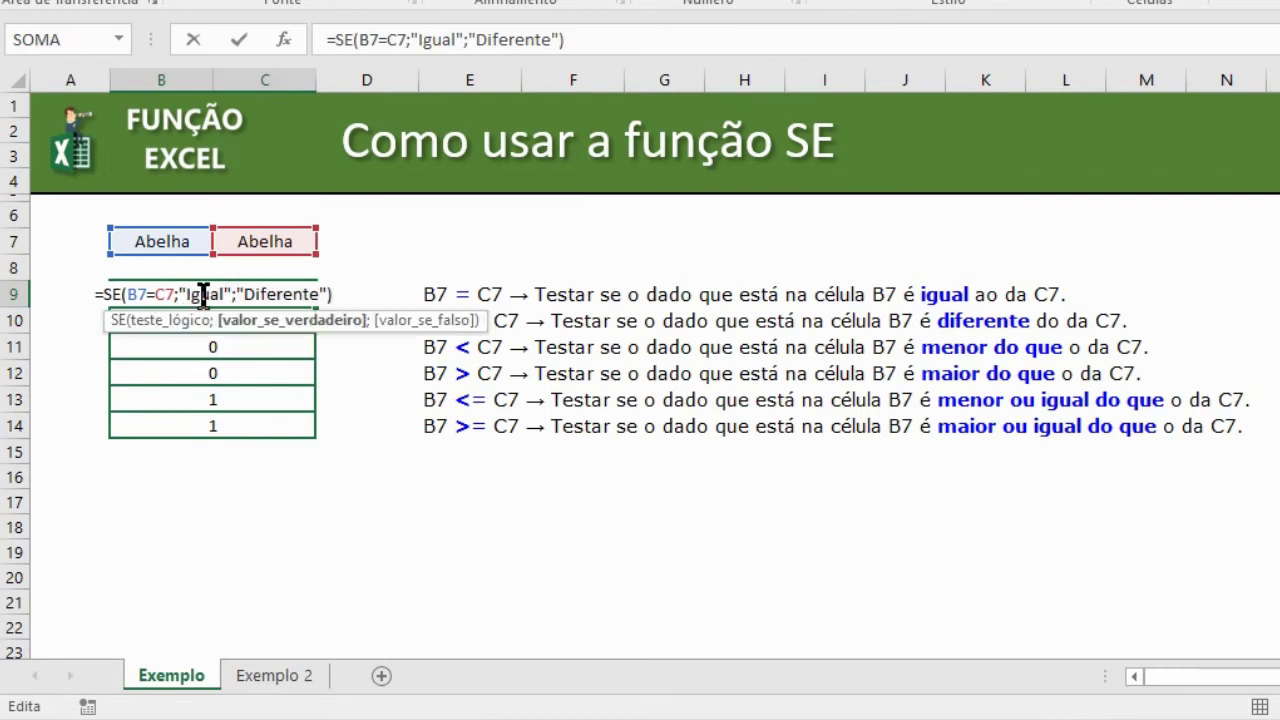
{"action": "left_click", "coordinate": [241, 294]}
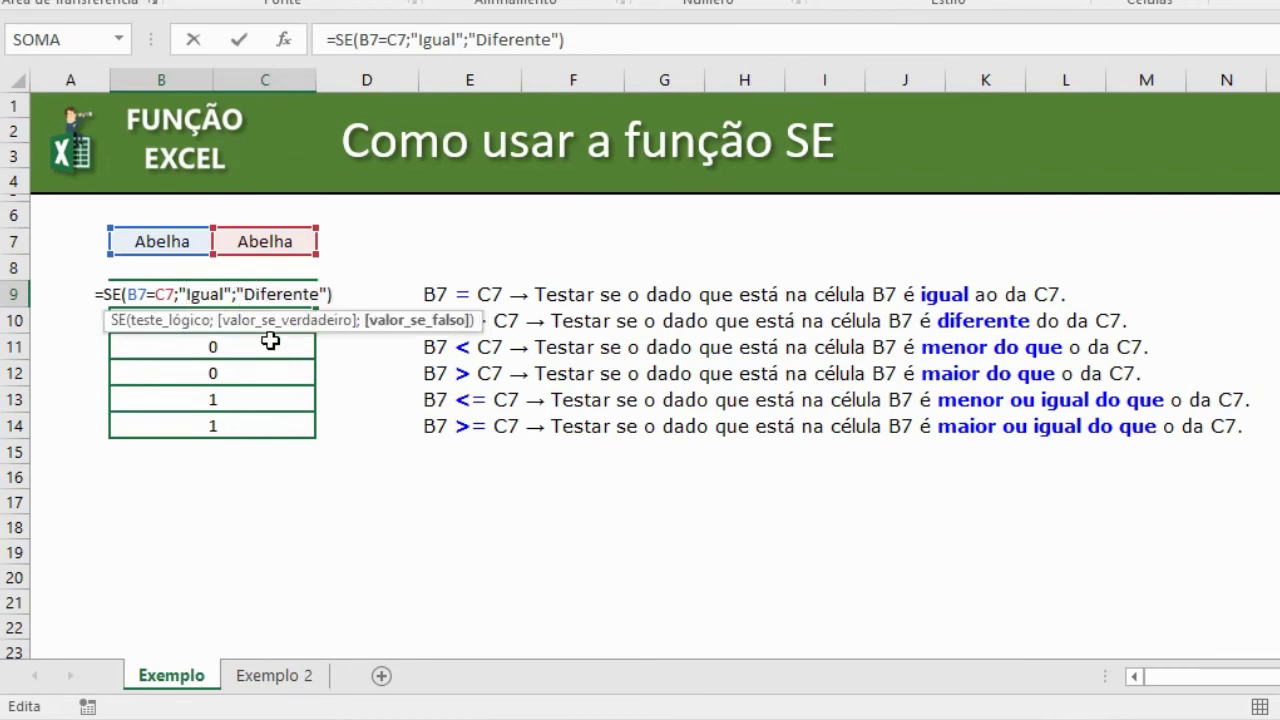
{"action": "left_click", "coordinate": [127, 295]}
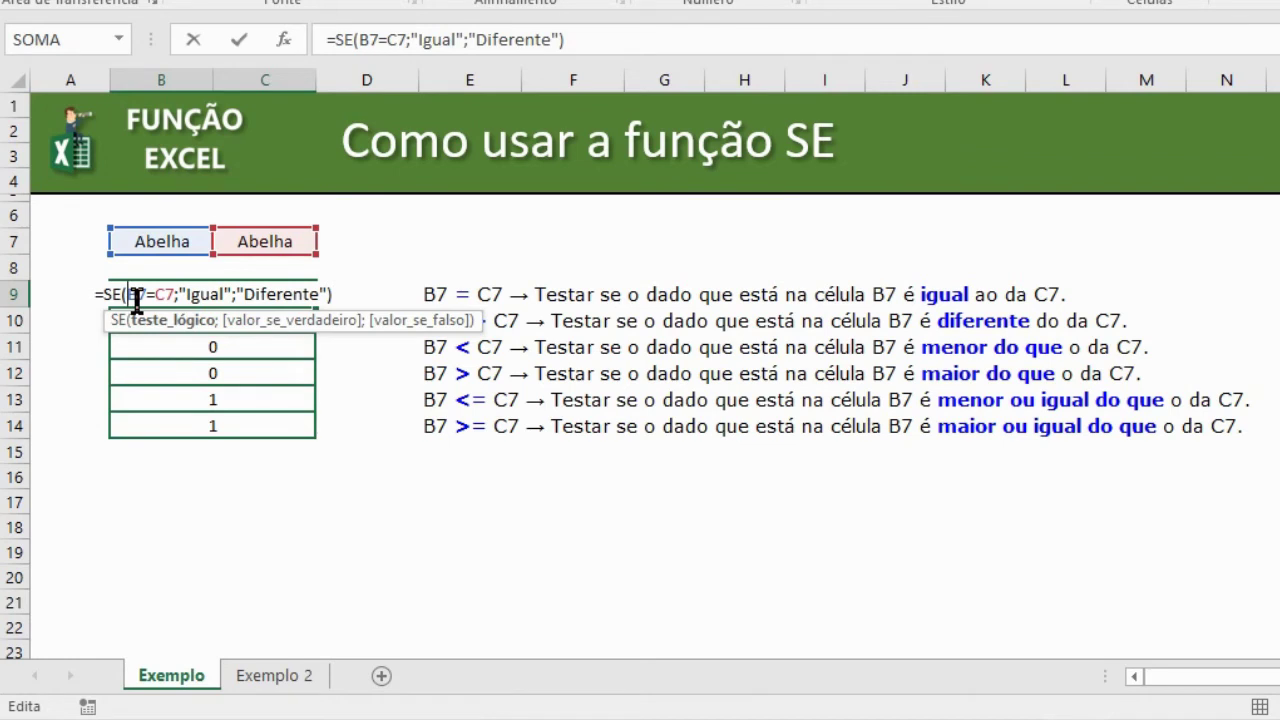
{"action": "key", "text": "Escape"}
{"action": "left_click_drag", "start_coordinate": [469, 292], "coordinate": [471, 426]}
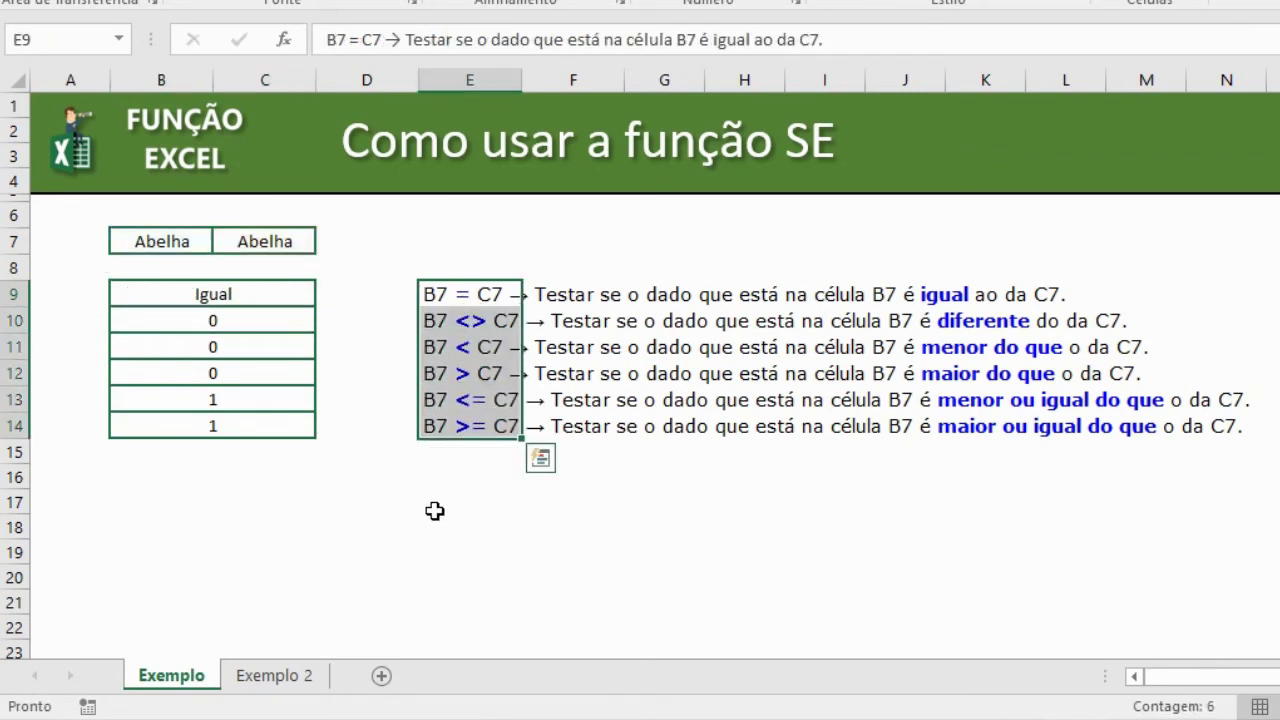
Open the Exemplo 2 sheet and examine its Participante, Sexo and Pontuação columns
{"action": "left_click", "coordinate": [313, 686]}
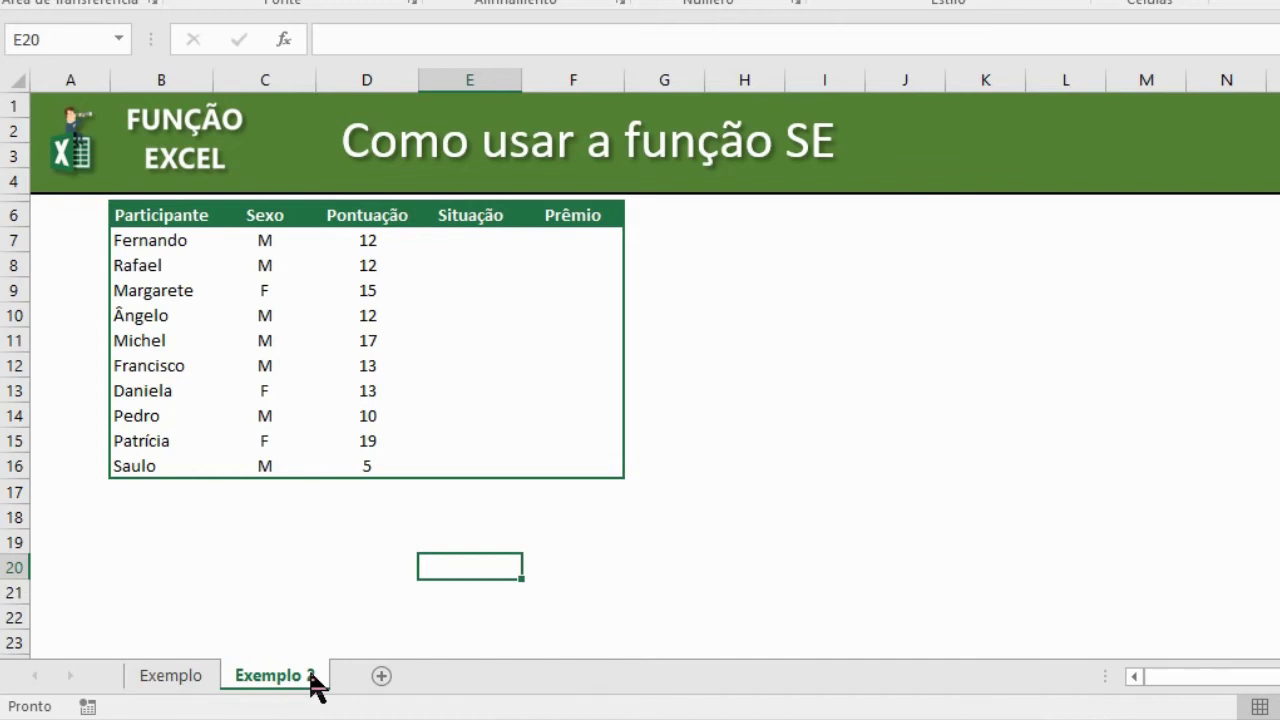
{"action": "left_click_drag", "start_coordinate": [137, 214], "coordinate": [150, 458]}
{"action": "left_click_drag", "start_coordinate": [271, 211], "coordinate": [277, 463]}
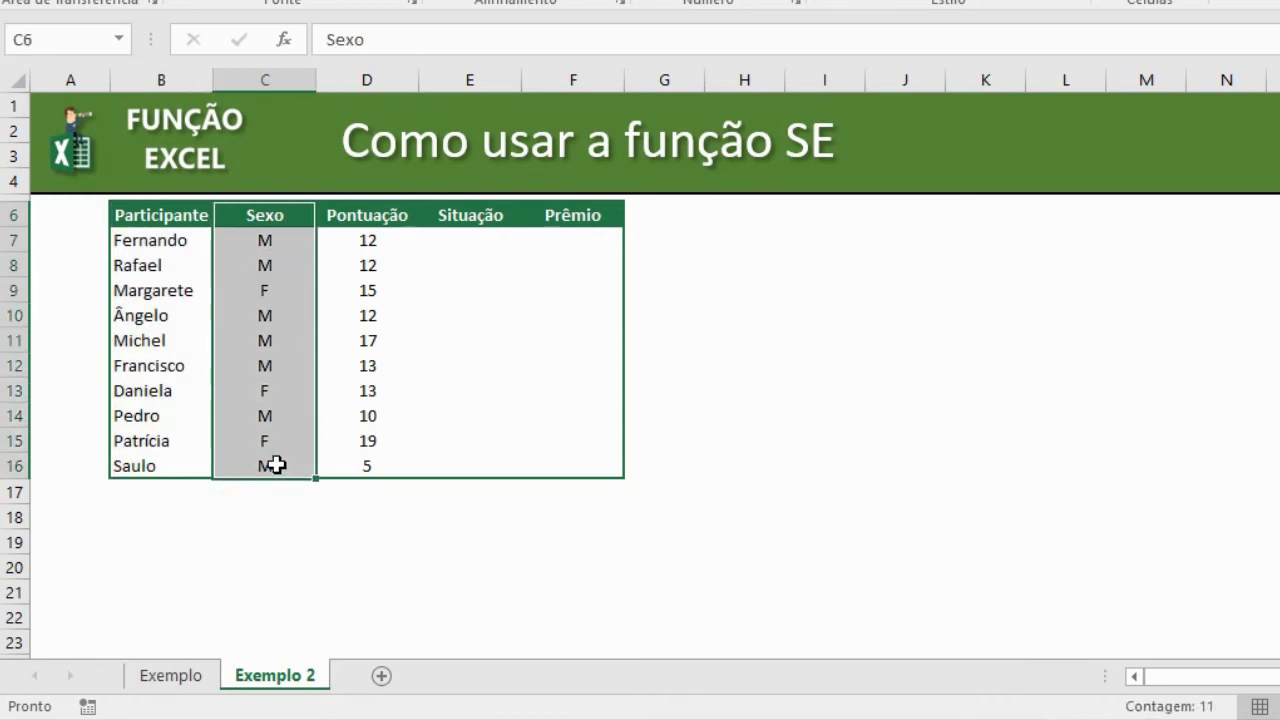
{"action": "left_click_drag", "start_coordinate": [400, 214], "coordinate": [386, 462]}
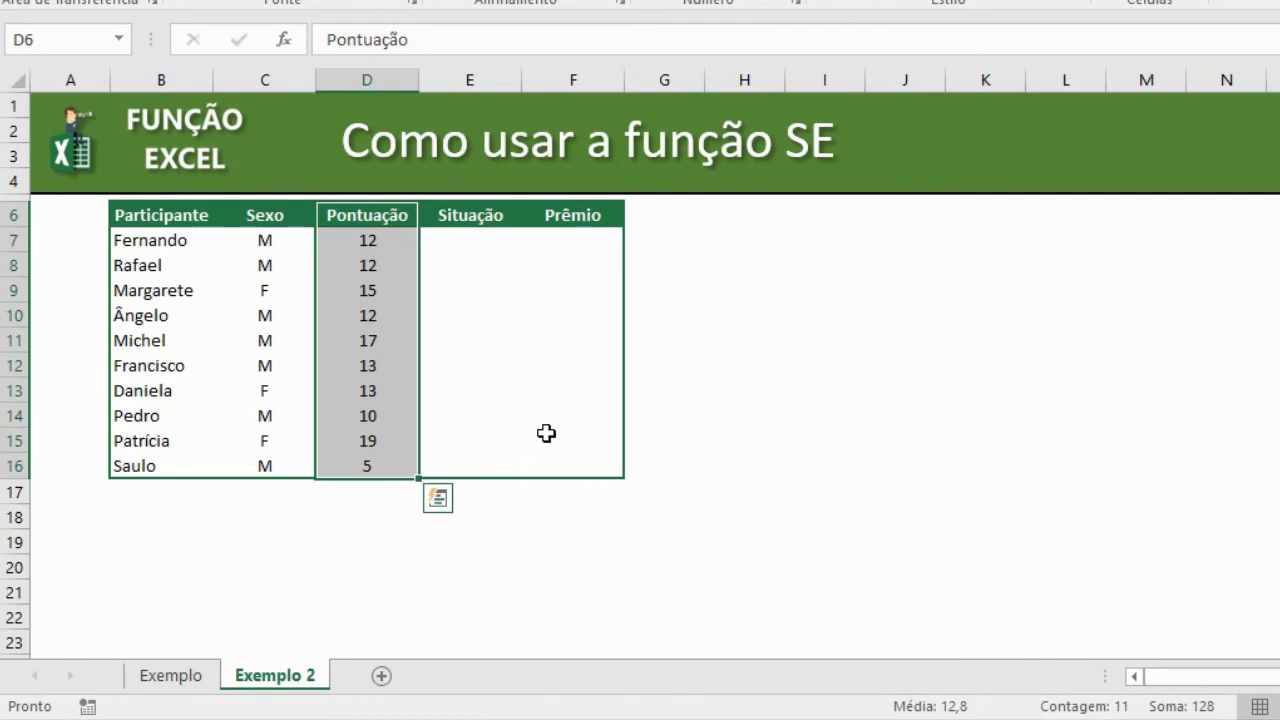
Enter =SE(D7>=15;"Aprovado";"Reprovado") in E7 to classify the first participant's score
{"action": "left_click", "coordinate": [509, 247]}
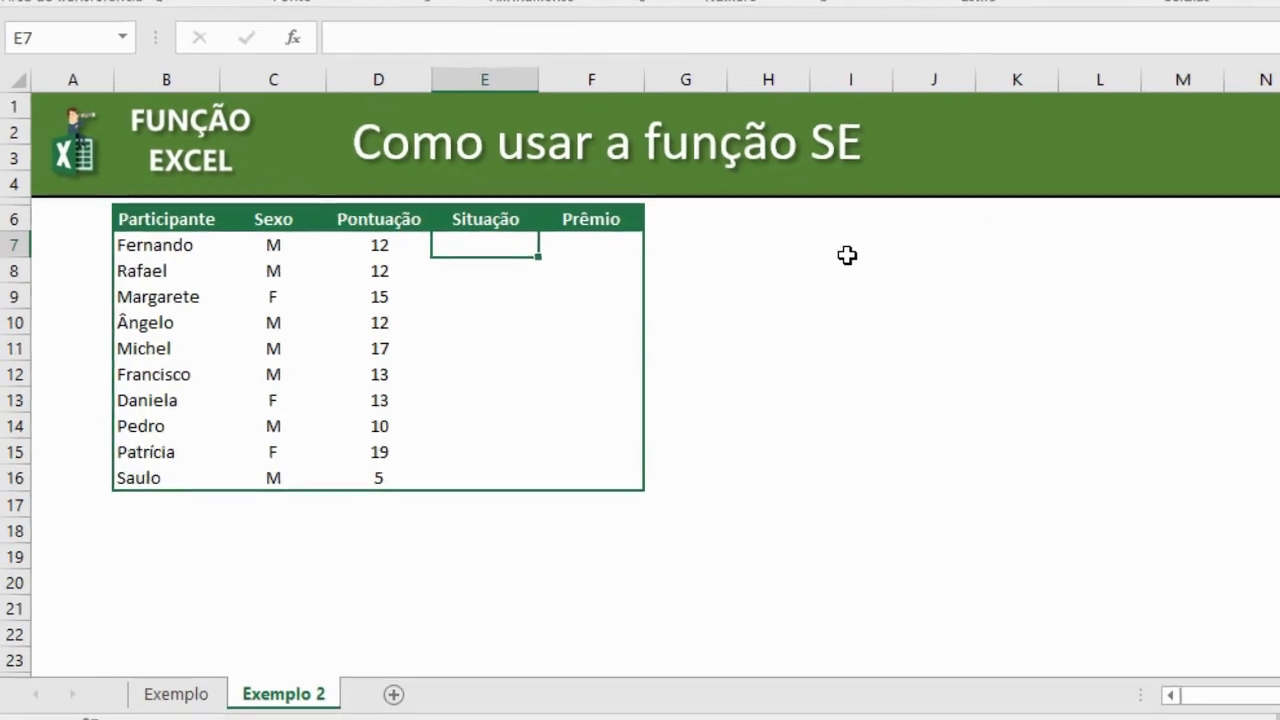
{"action": "type", "text": "=se"}
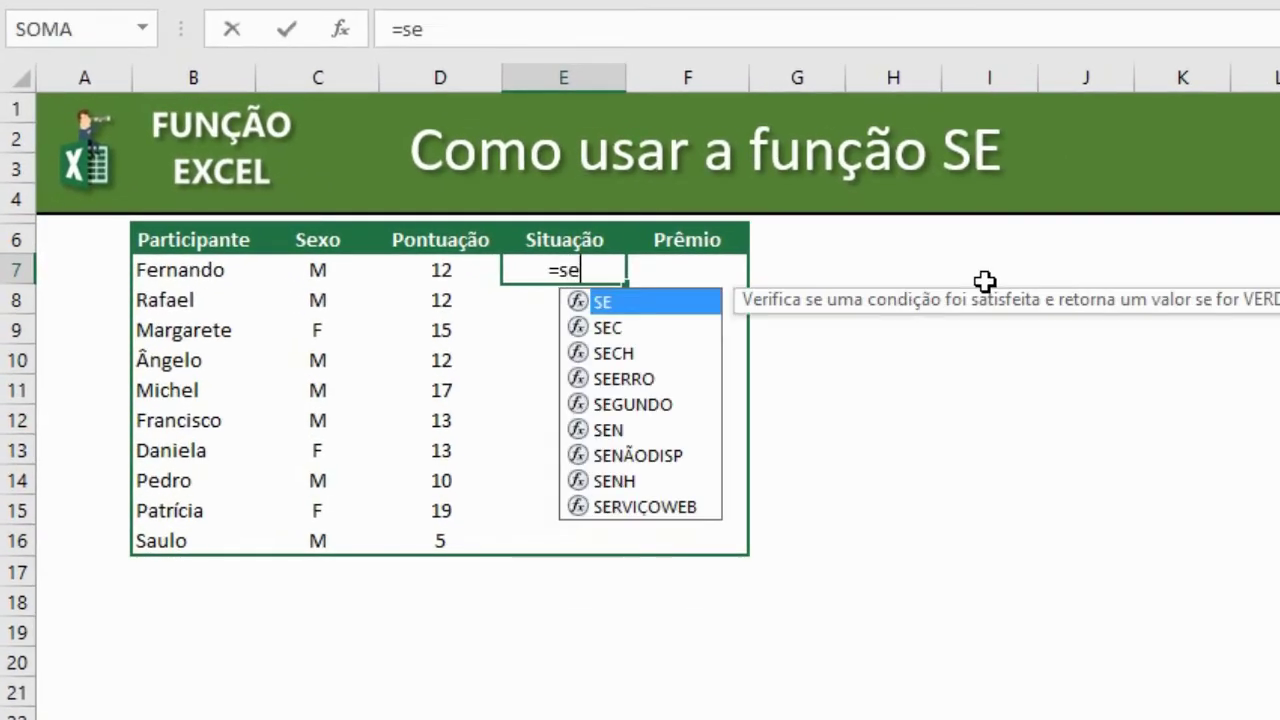
{"action": "key", "text": "Tab"}
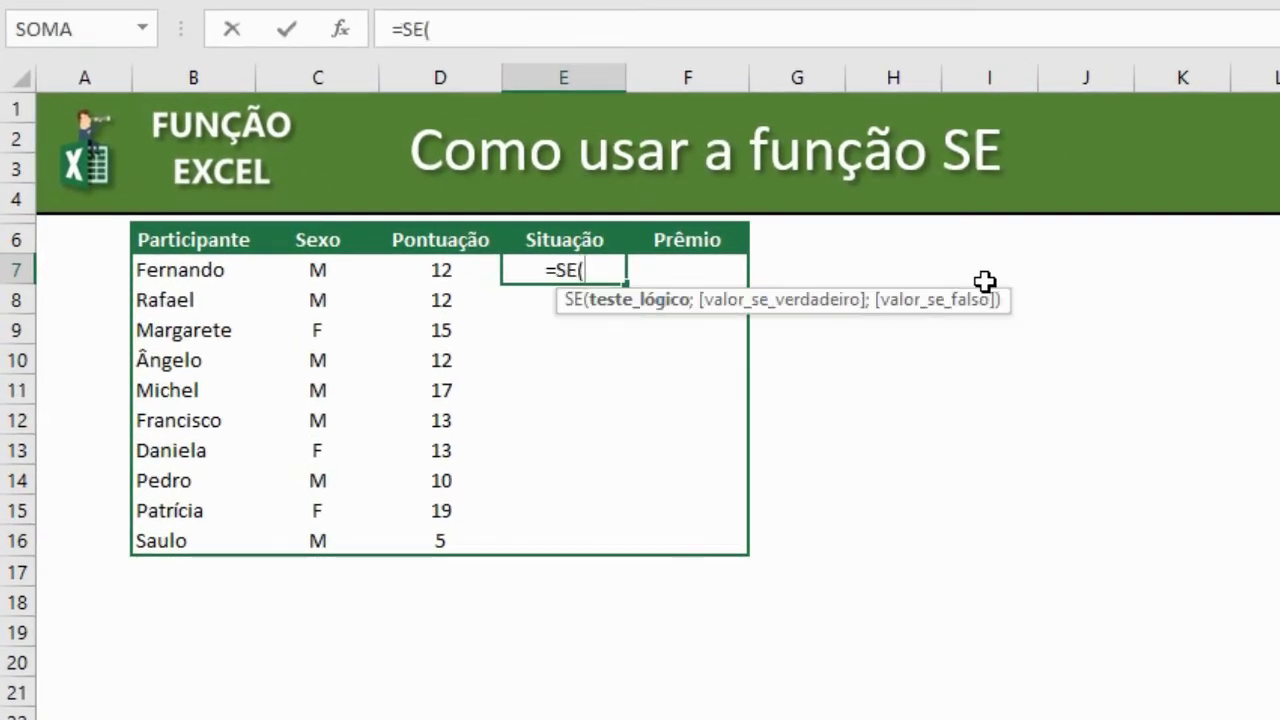
{"action": "key", "text": "Left"}
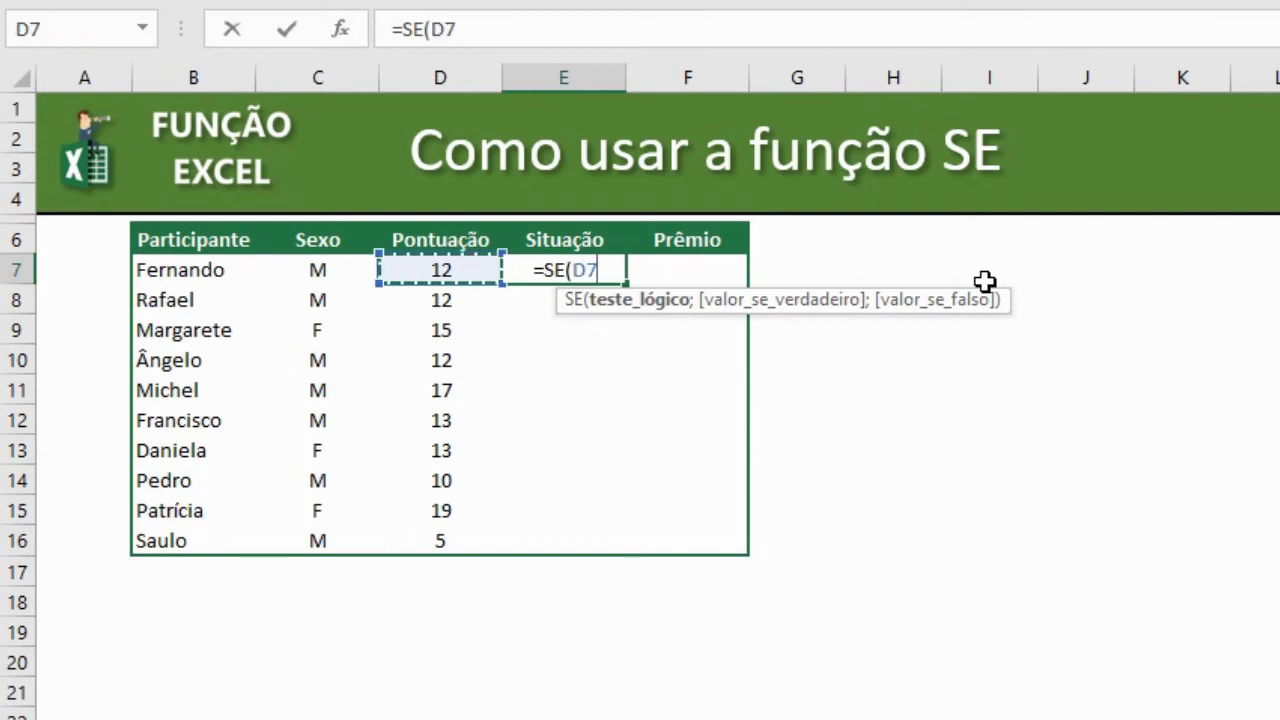
{"action": "type", "text": ">"}
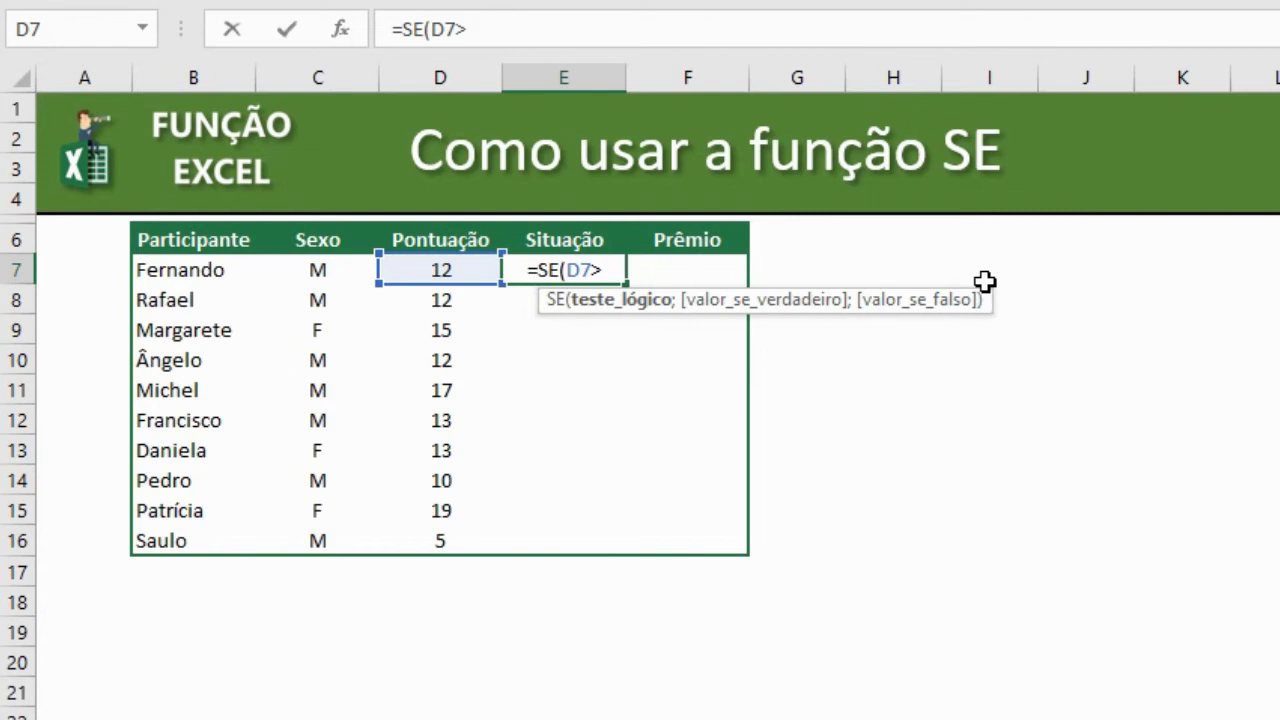
{"action": "type", "text": "=15"}
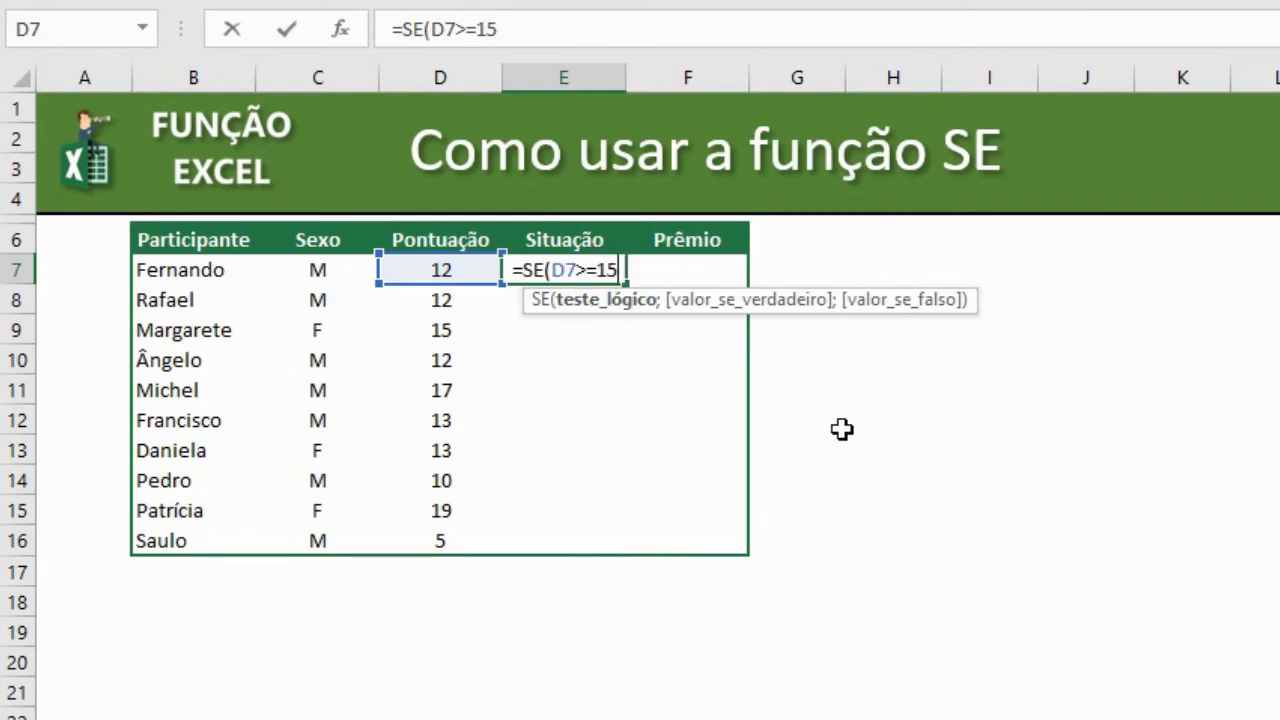
{"action": "type", "text": ";\""}
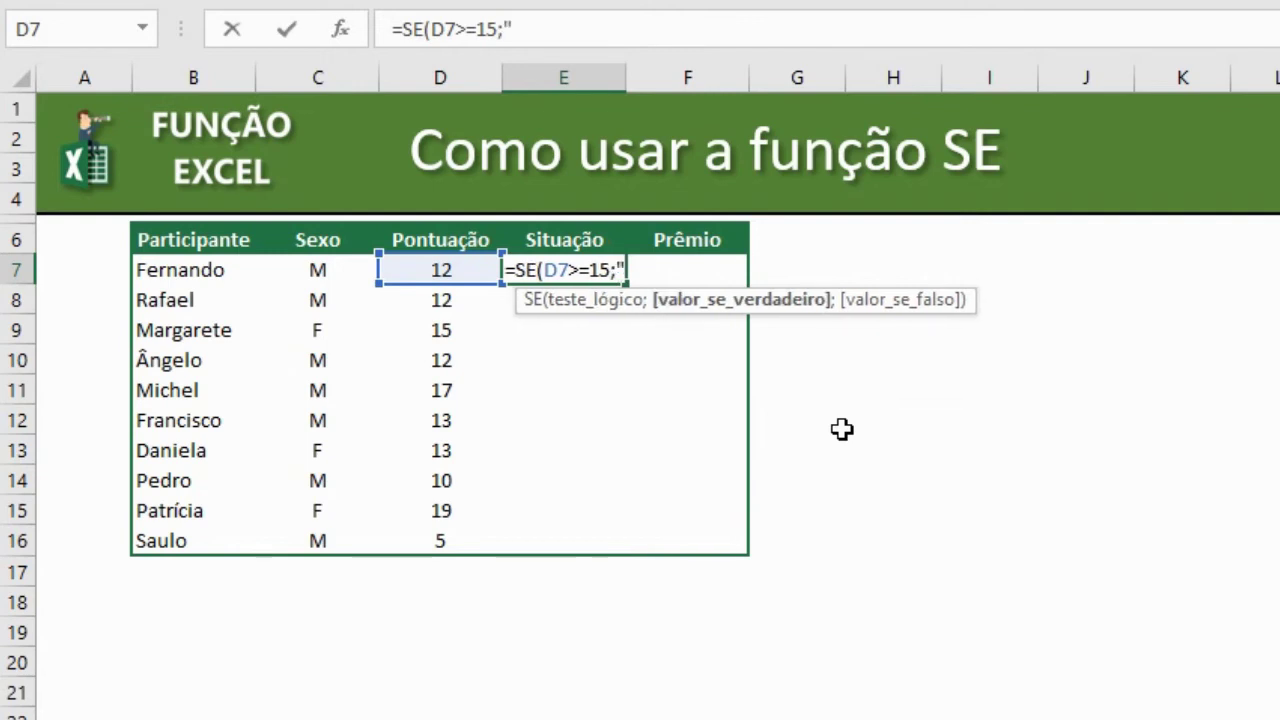
{"action": "type", "text": "Aprovad"}
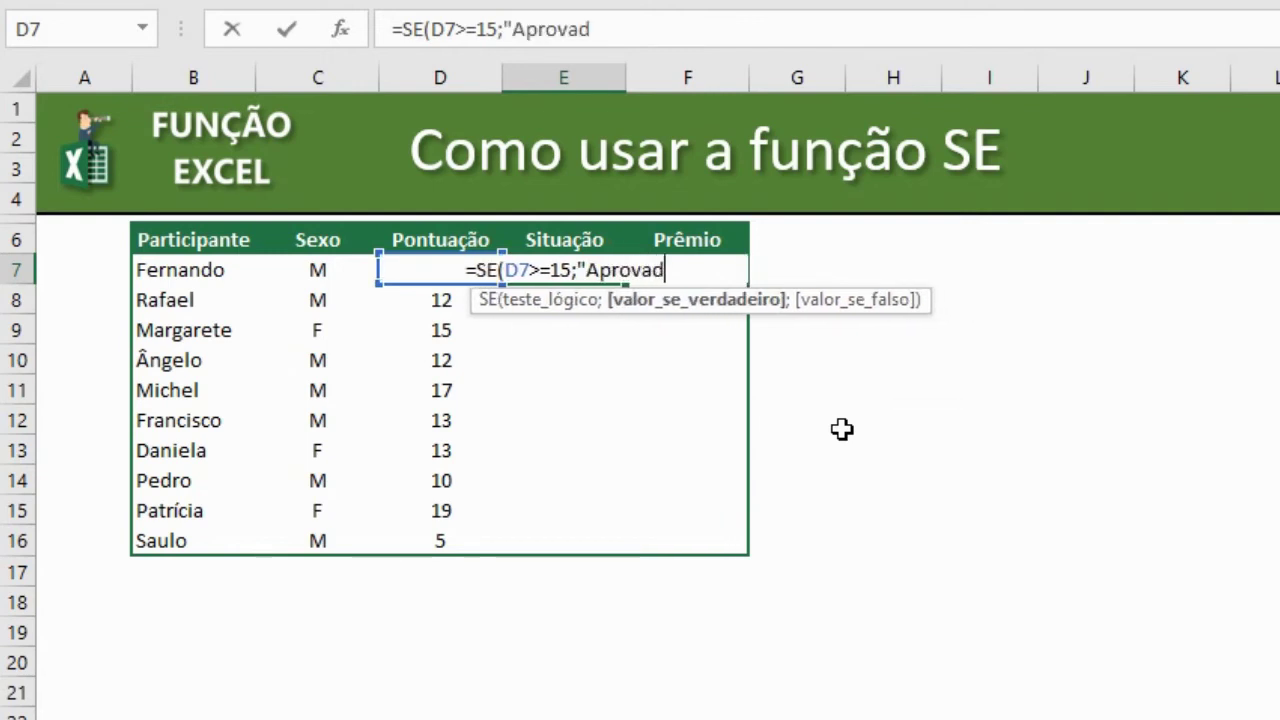
{"action": "type", "text": "o\""}
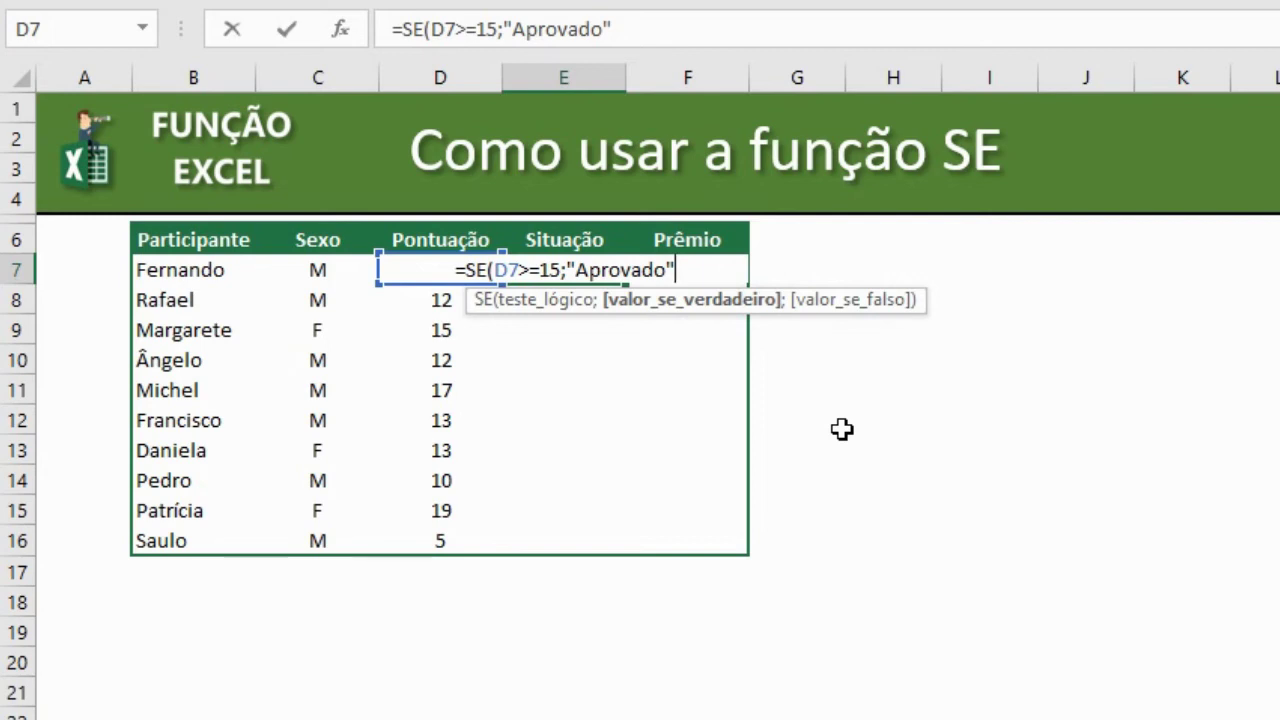
{"action": "type", "text": ";"}
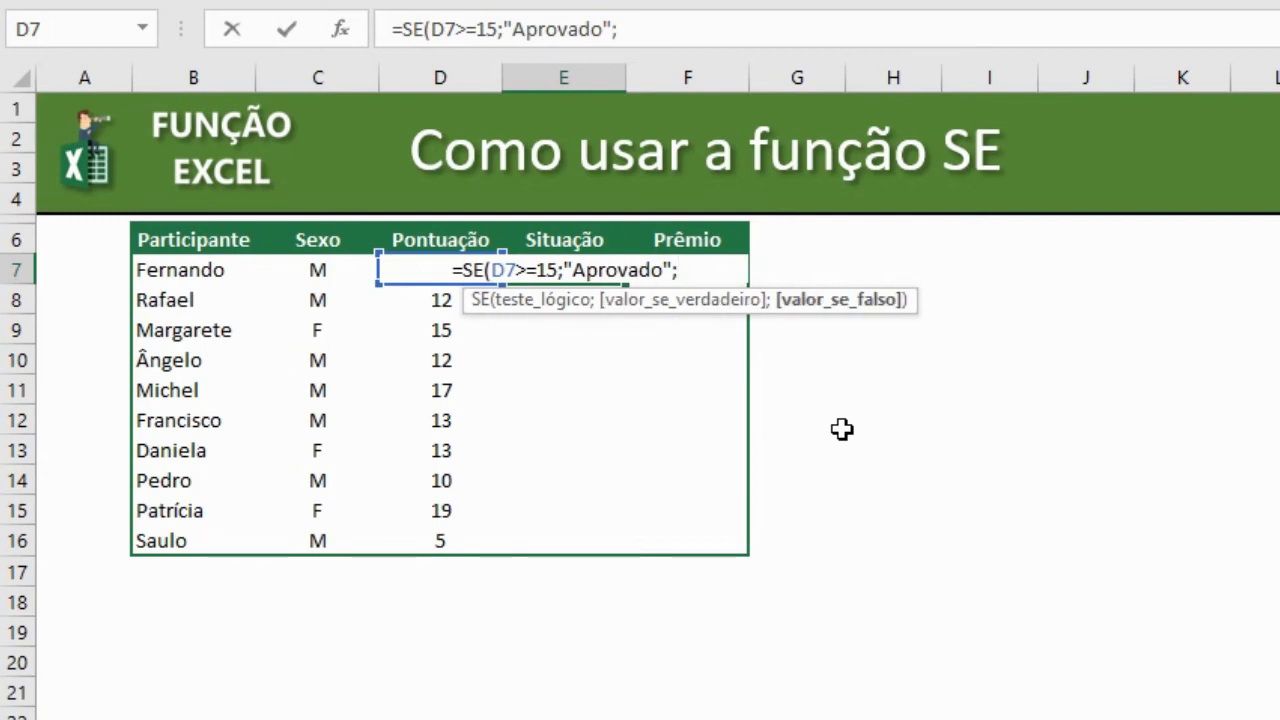
{"action": "type", "text": "\"Re"}
{"action": "type", "text": "provado\""}
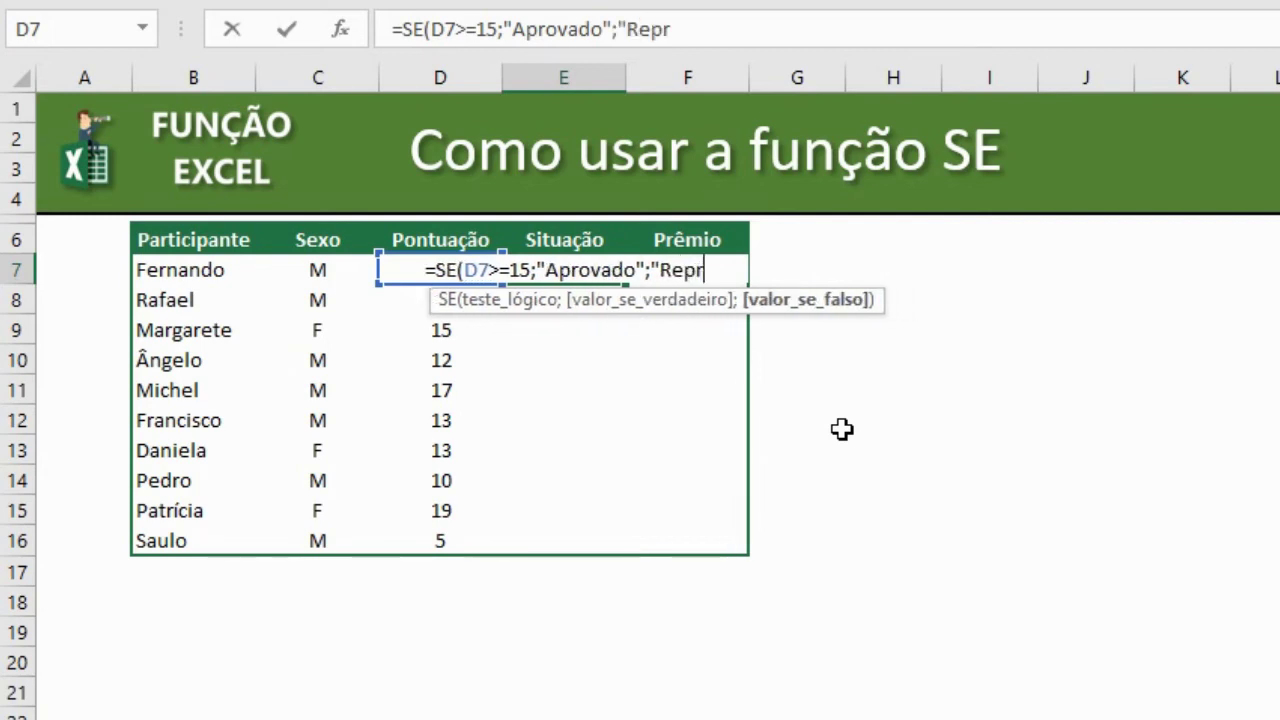
{"action": "type", "text": ")"}
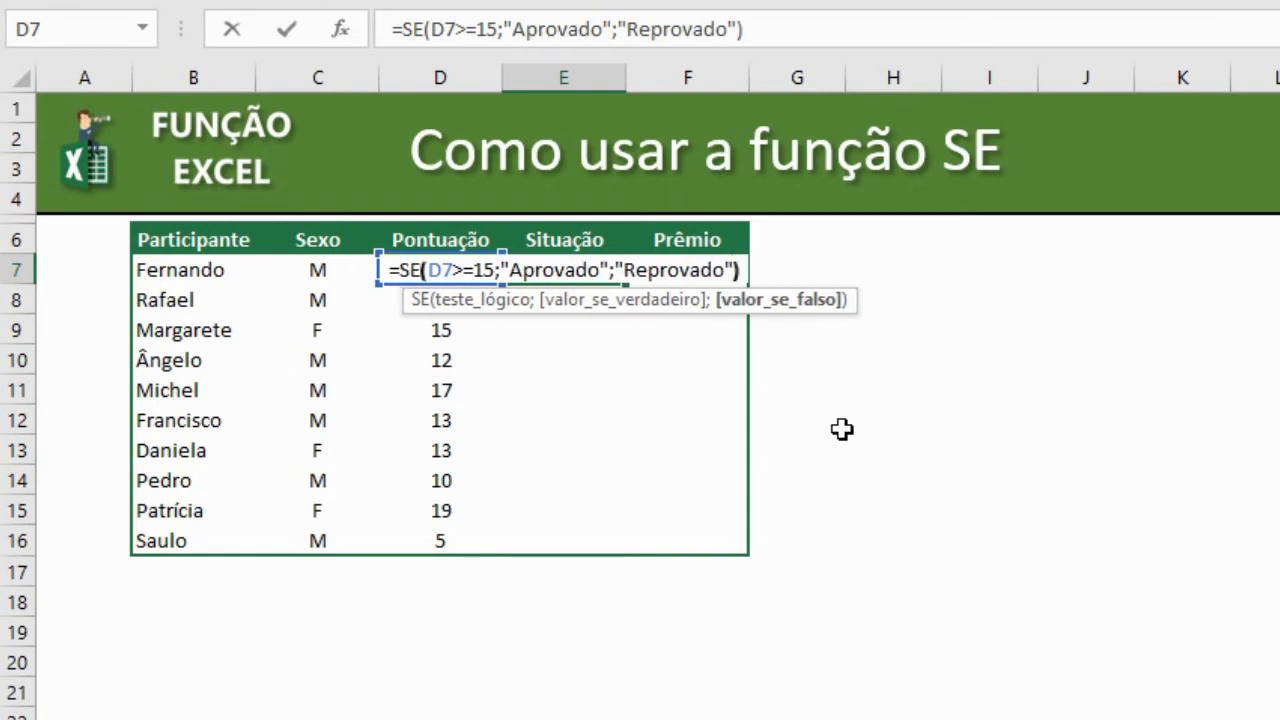
{"action": "key", "text": "Return"}
Copy the E7 formula and paste only the formula through E16 to fill the Situação column
{"action": "key", "text": "Up"}
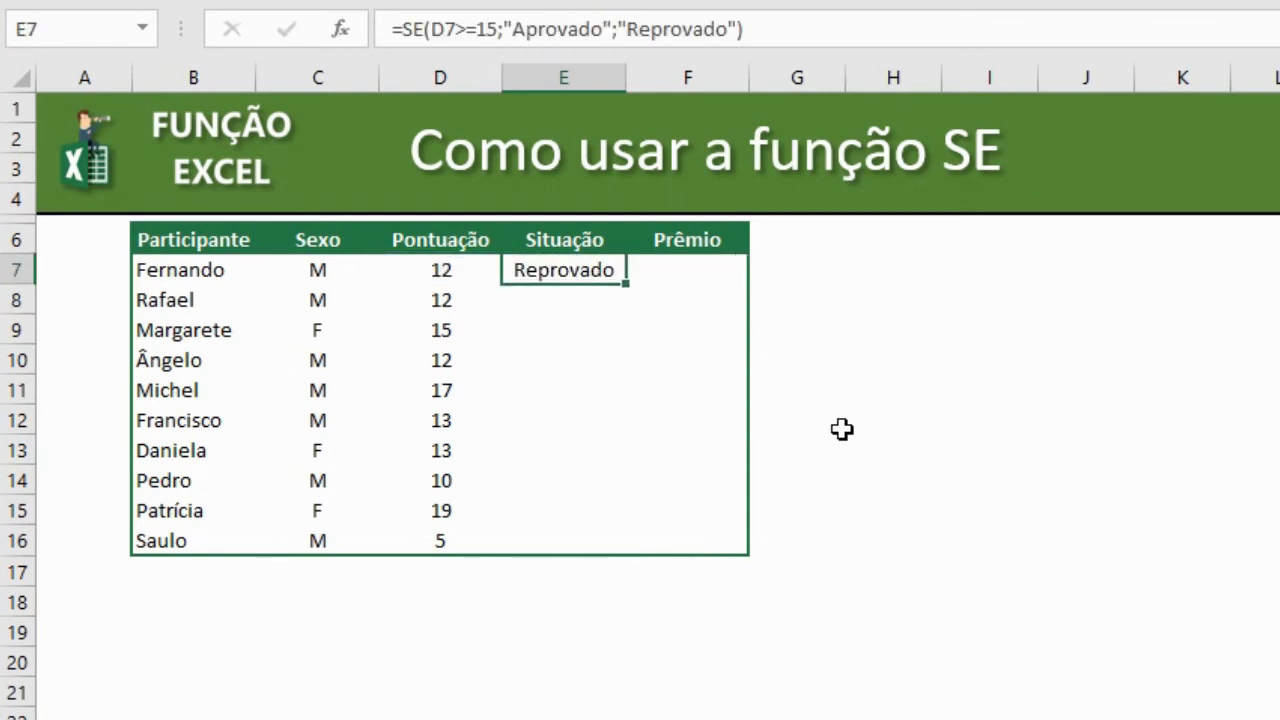
{"action": "key", "text": "ctrl+c"}
{"action": "key", "text": "shift+Down"}
{"action": "key", "text": "shift+Down"}
{"action": "key", "text": "shift+Down"}
{"action": "key", "text": "shift+Down"}
{"action": "key", "text": "shift+Down"}
{"action": "key", "text": "shift+Down"}
{"action": "key", "text": "shift+Down"}
{"action": "key", "text": "shift+Down"}
{"action": "key", "text": "shift+Down"}
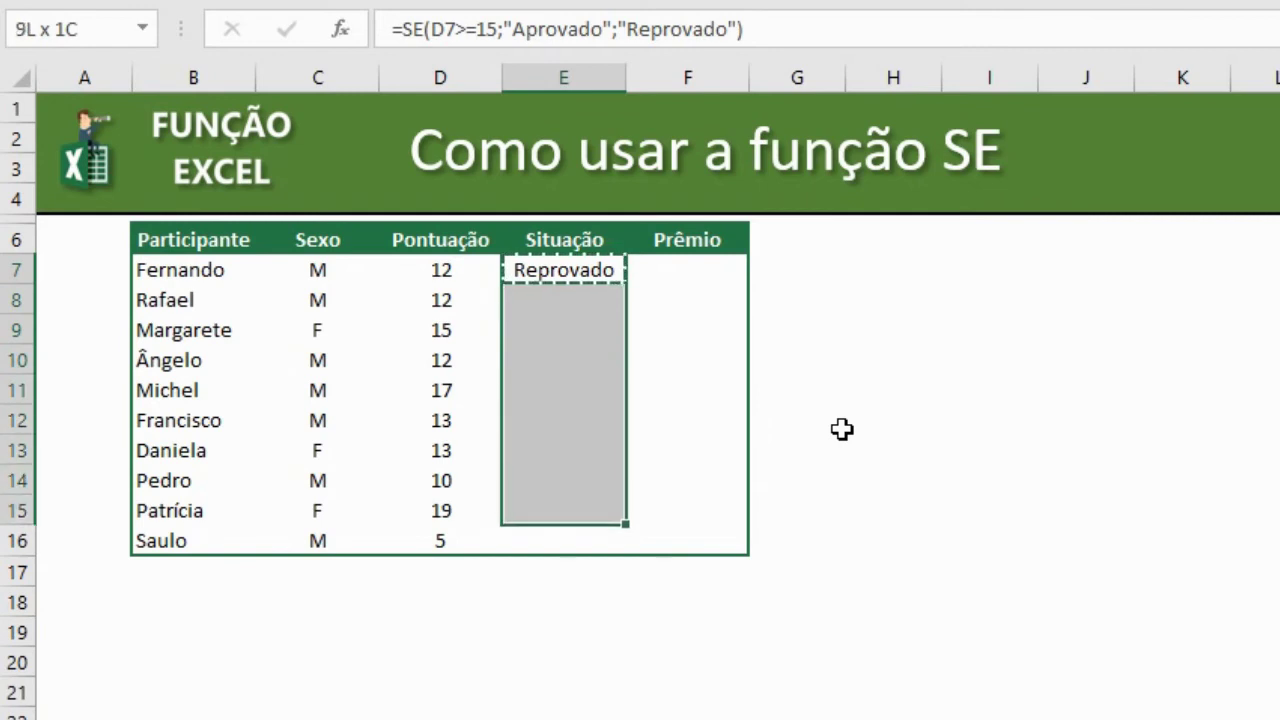
{"action": "key", "text": "Menu"}
{"action": "key", "text": "f"}
{"action": "key", "text": "Escape"}
{"action": "key", "text": "Left"}
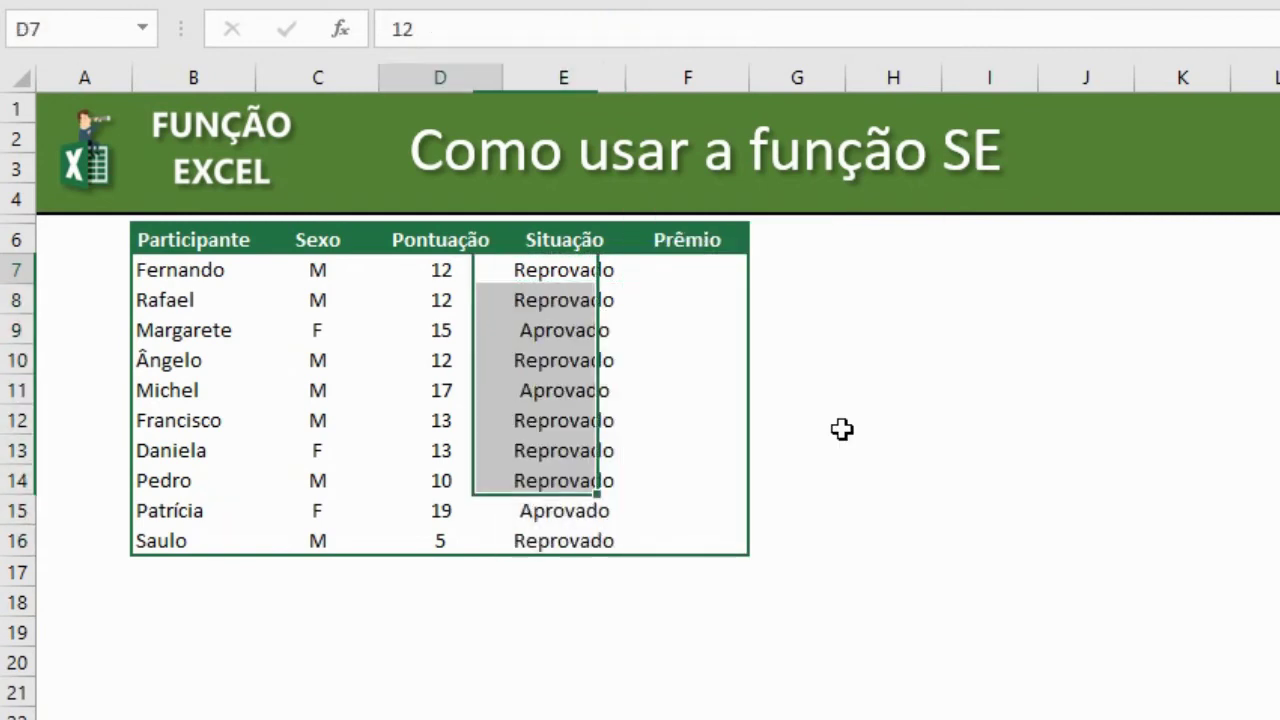
{"action": "key", "text": "Right"}
Highlight the approved participants' rows together from Participante to Situação: rows 9, 11 and 15
{"action": "left_click_drag", "start_coordinate": [571, 334], "coordinate": [150, 326]}
{"action": "left_click_drag", "start_coordinate": [523, 390], "coordinate": [160, 391]}
{"action": "left_click_drag", "start_coordinate": [568, 510], "coordinate": [209, 509]}
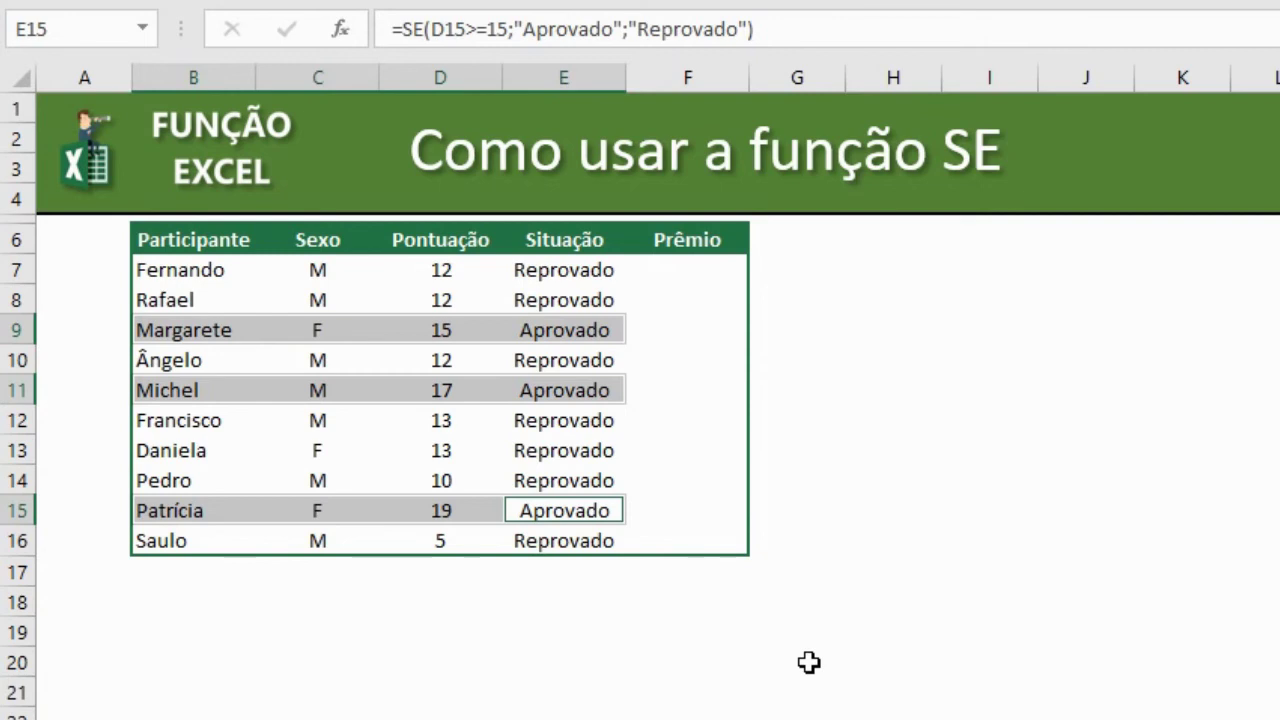
Start an SE formula in F7 under Prêmio with the logical test E7="Aprovado"
{"action": "left_click", "coordinate": [688, 272]}
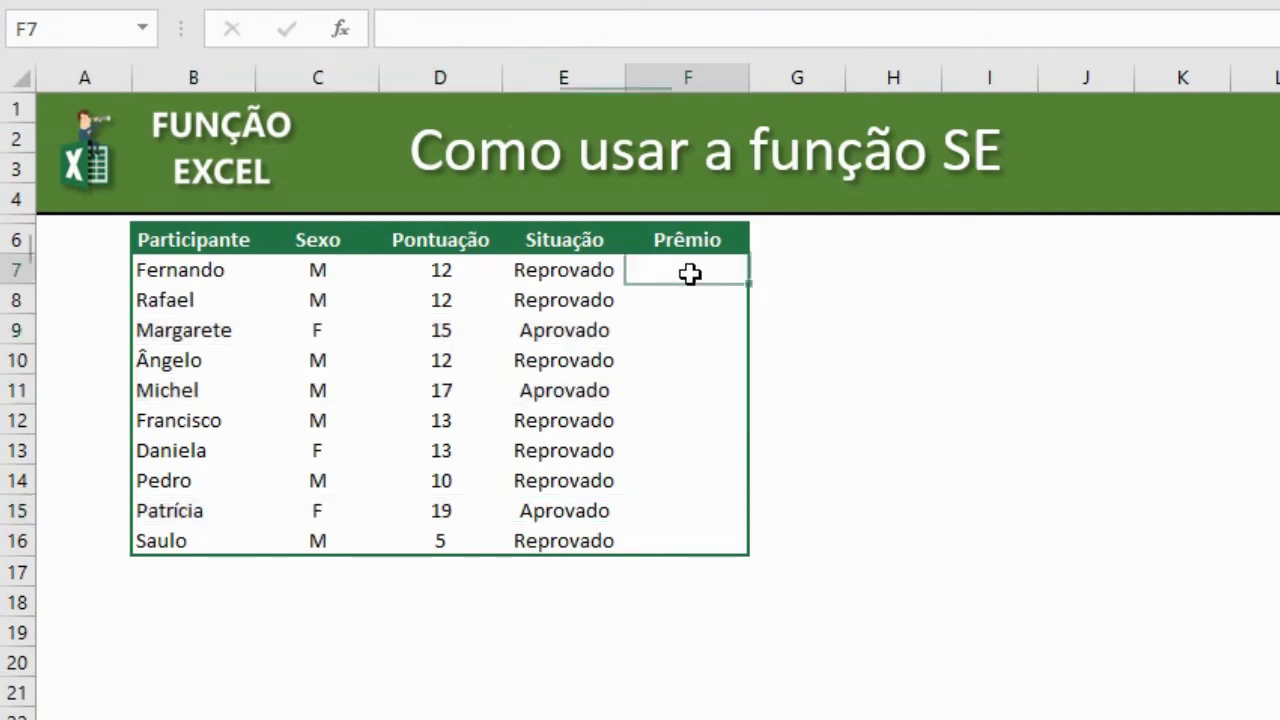
{"action": "type", "text": "=se"}
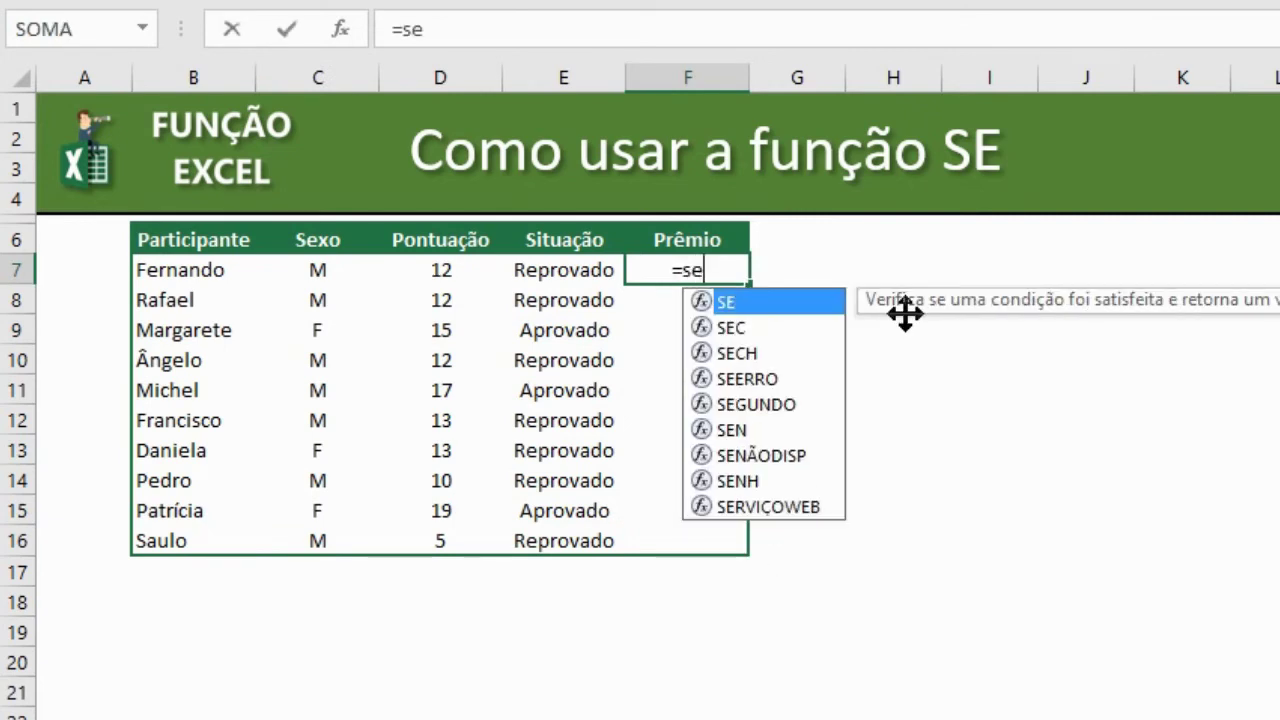
{"action": "key", "text": "Tab"}
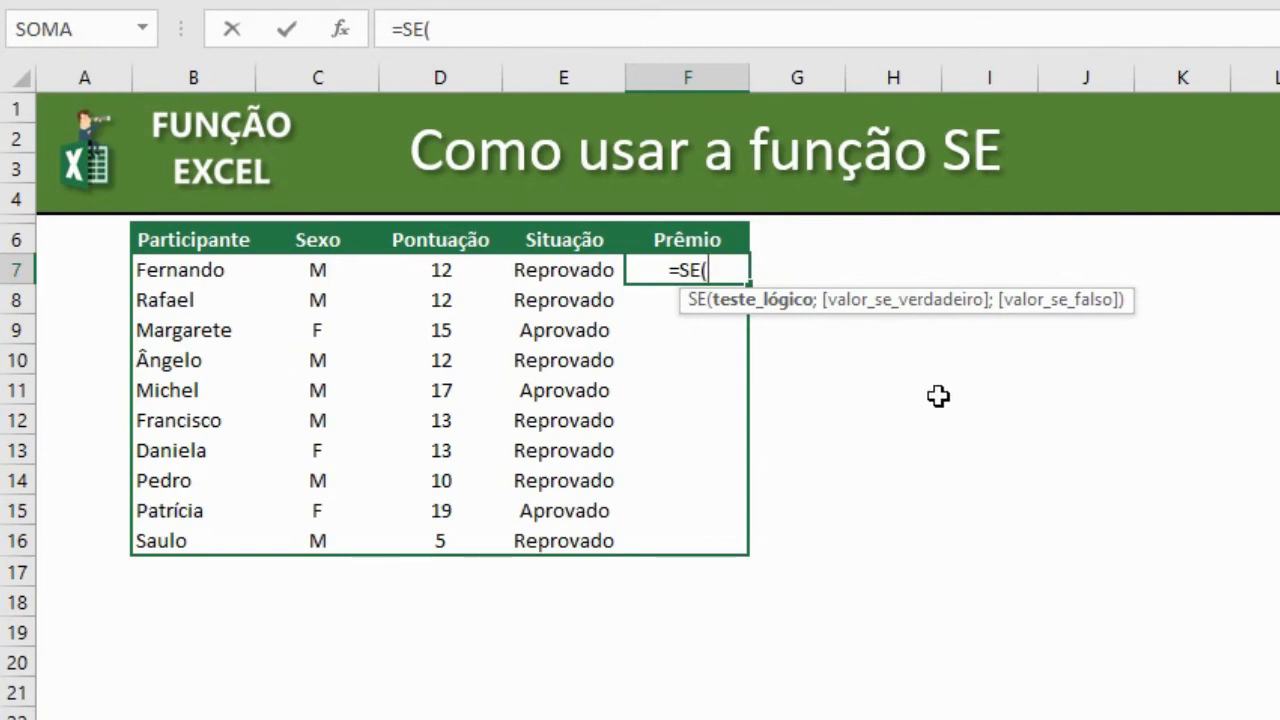
{"action": "left_click", "coordinate": [577, 262]}
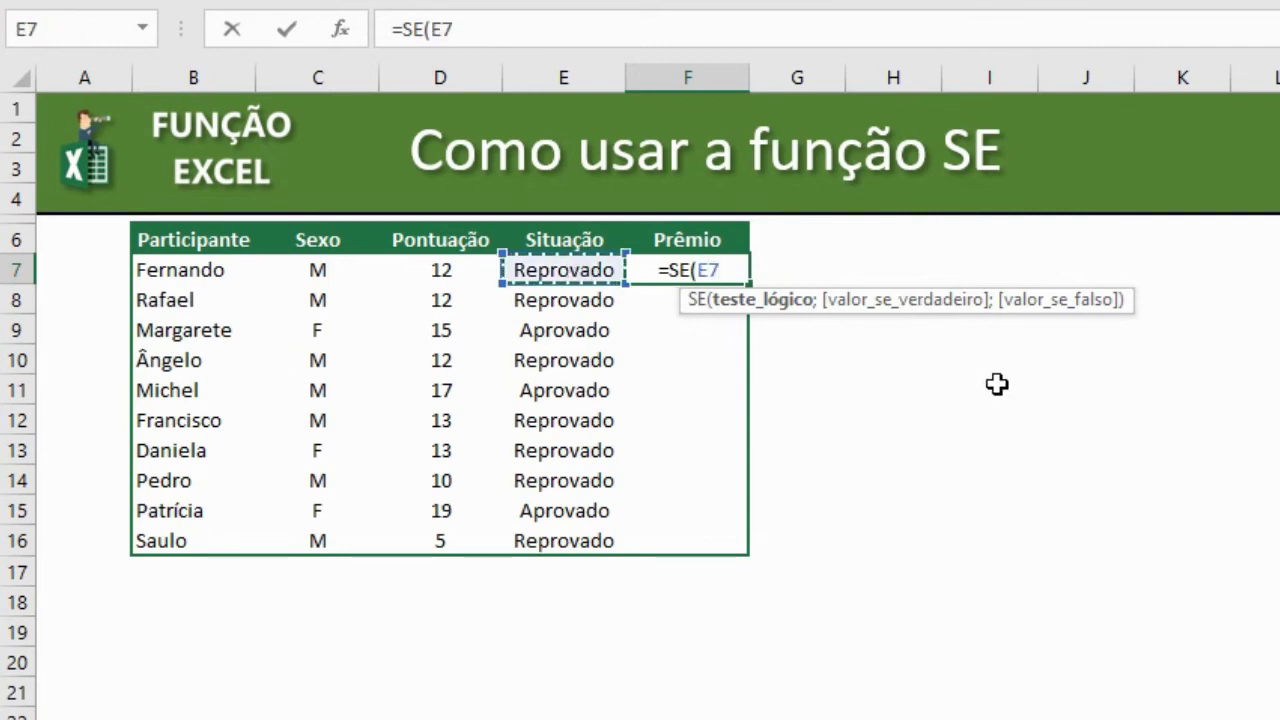
{"action": "type", "text": "="}
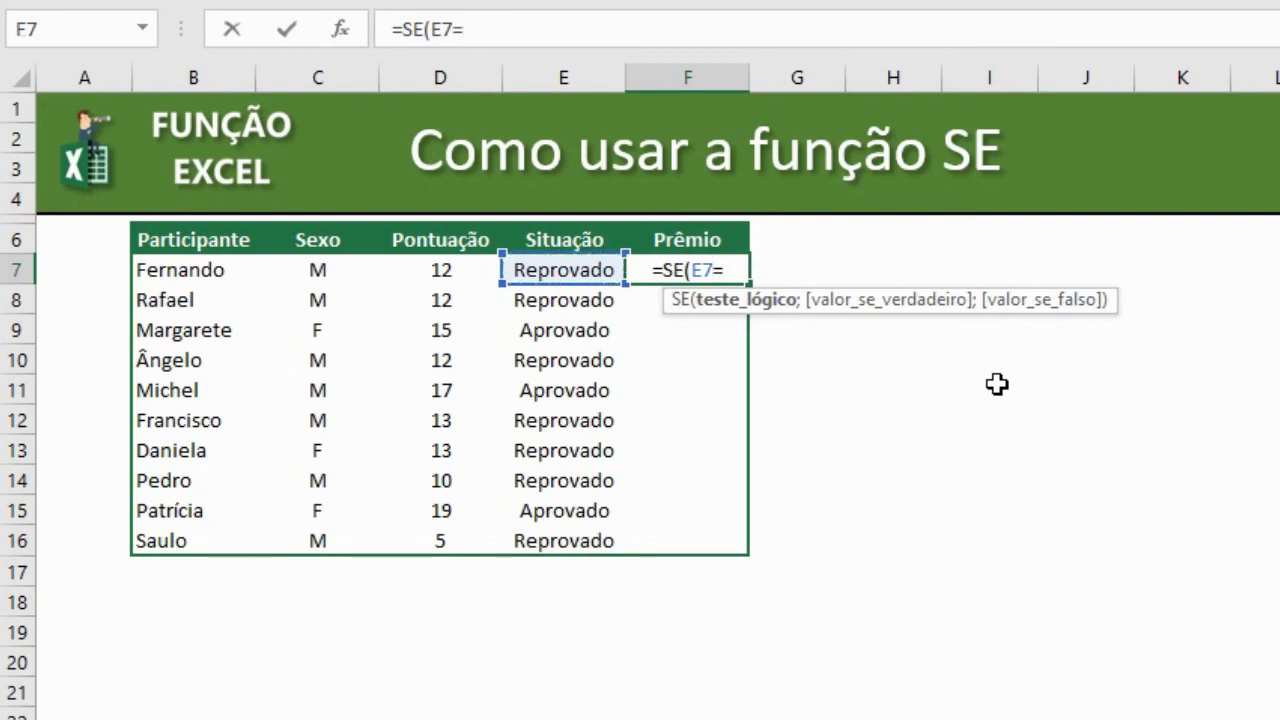
{"action": "type", "text": "\"Ap"}
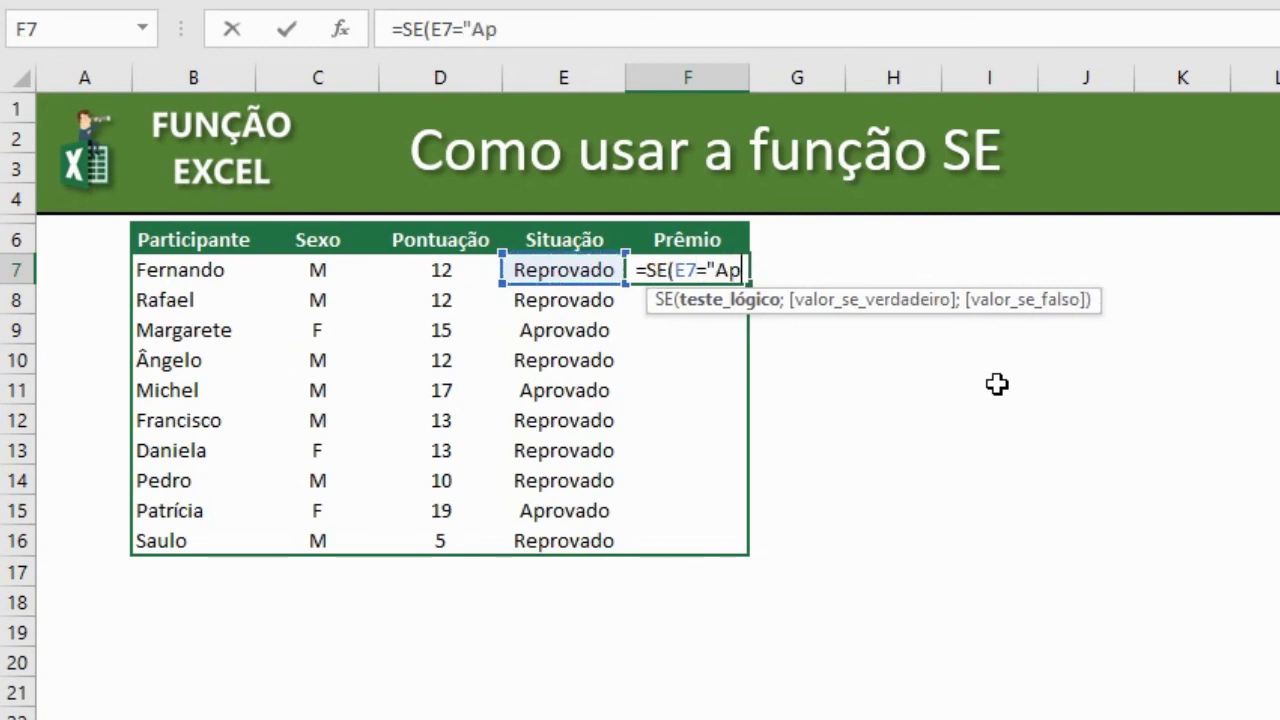
{"action": "type", "text": "rovado\";"}
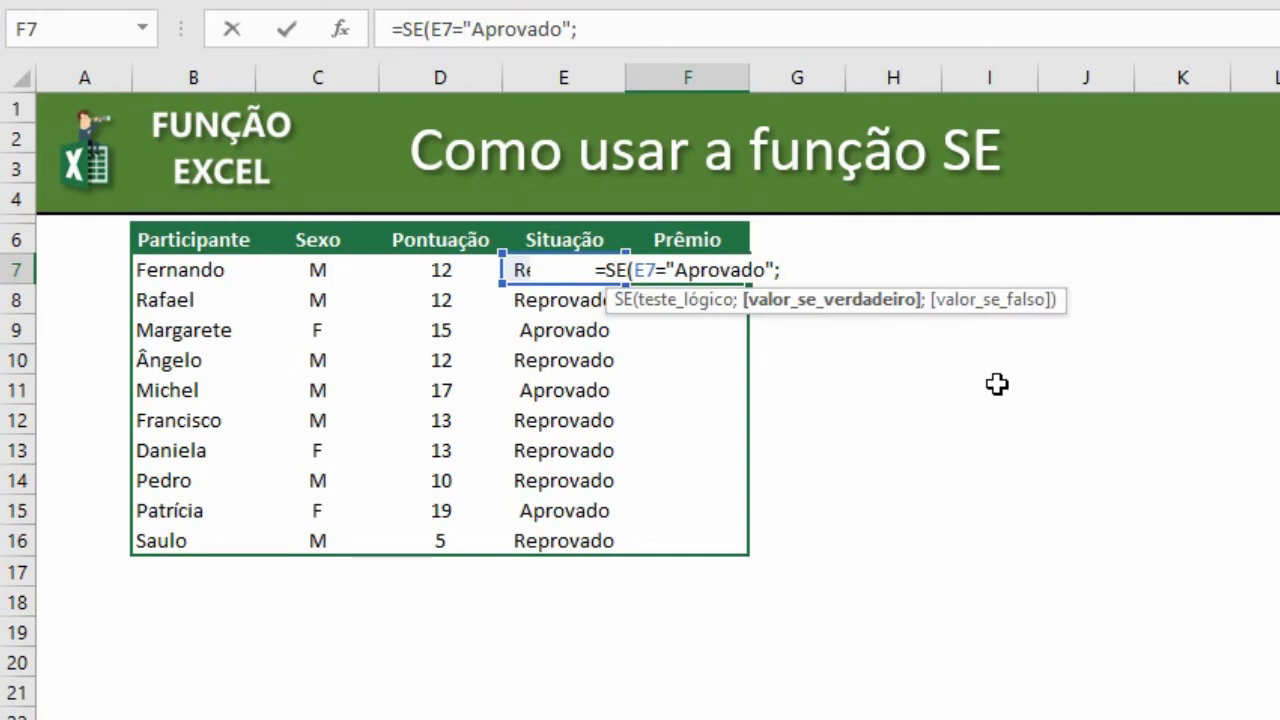
Nest SE(C7="M";"Camisa";"Vestido") as the value-if-true argument of the F7 formula
{"action": "type", "text": "se"}
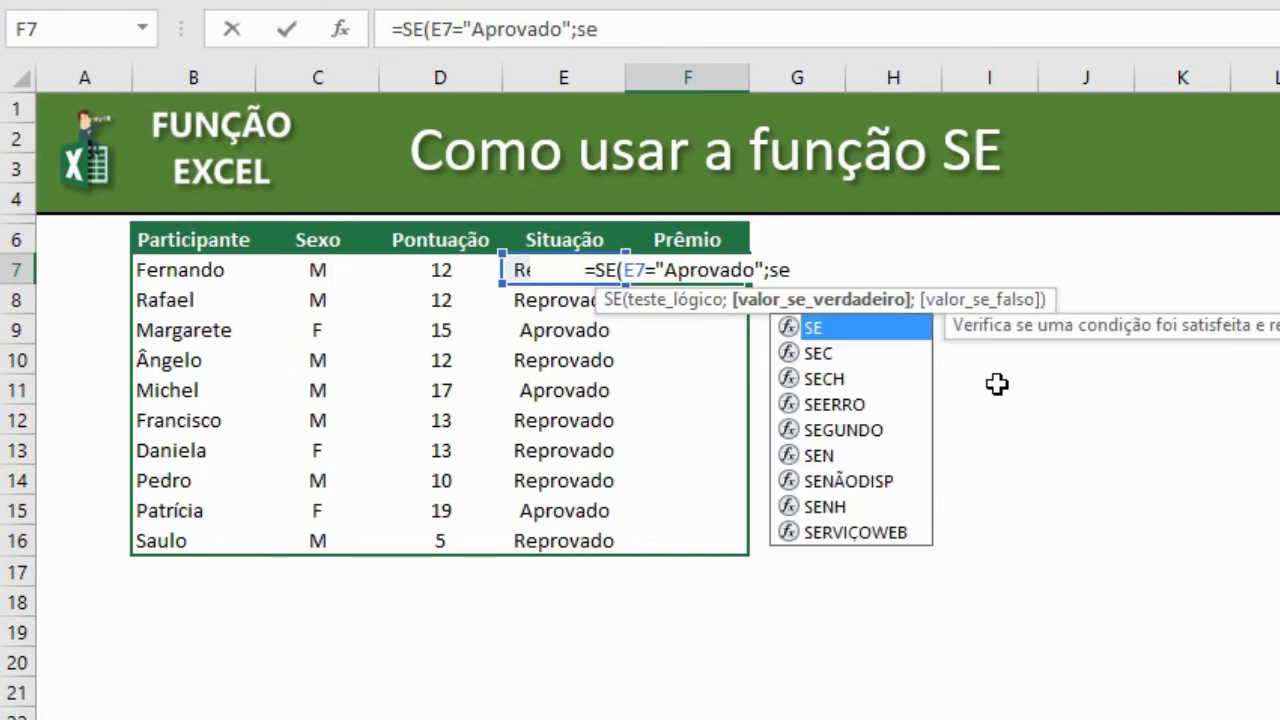
{"action": "key", "text": "Tab"}
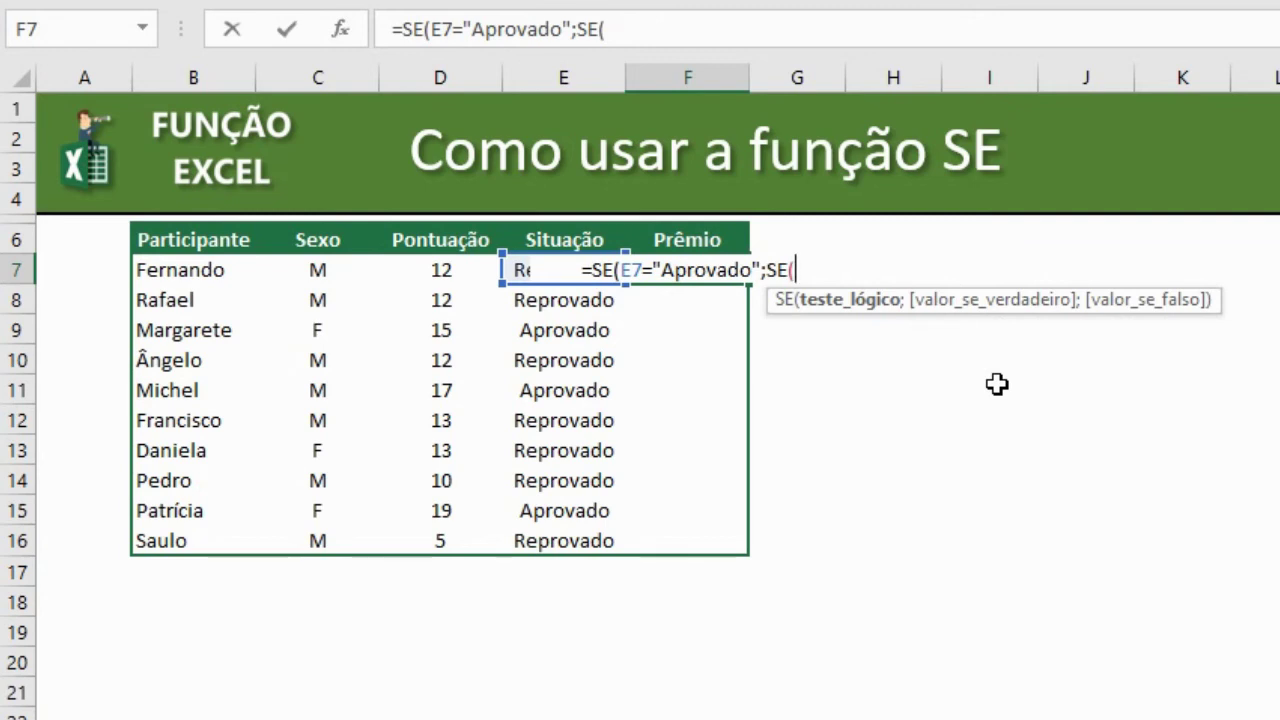
{"action": "left_click", "coordinate": [337, 268]}
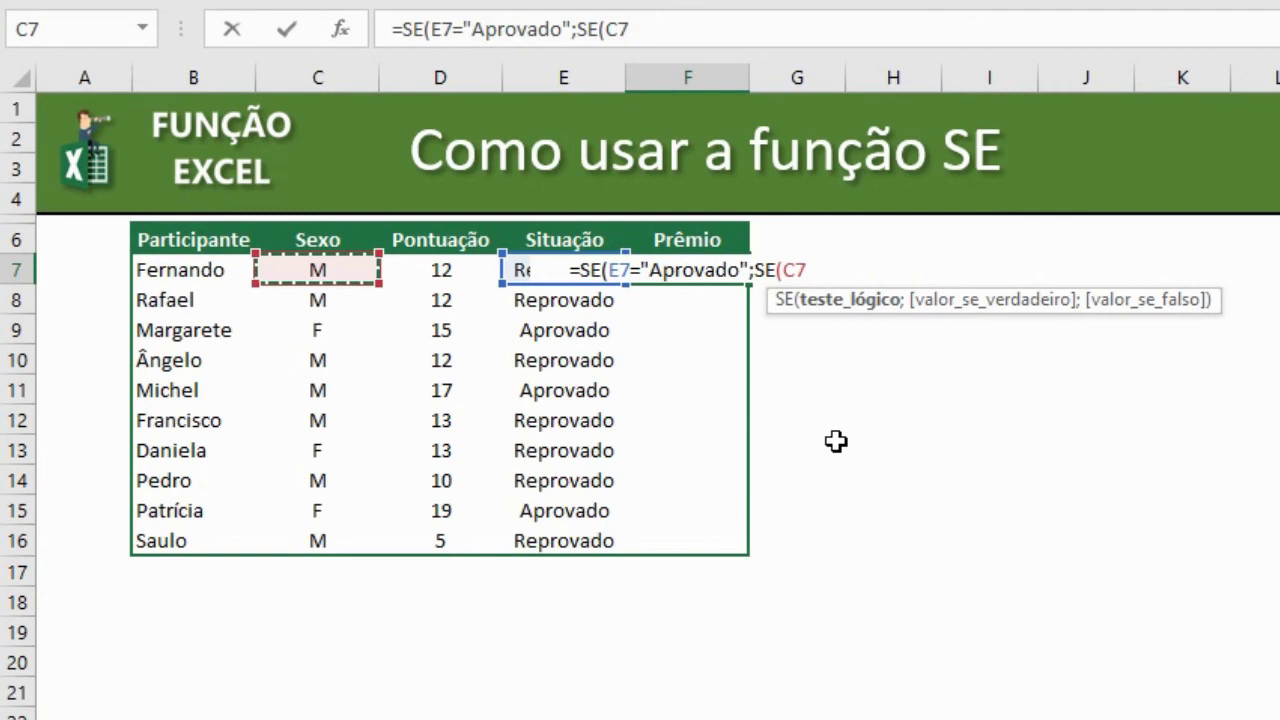
{"action": "type", "text": "=\"M\""}
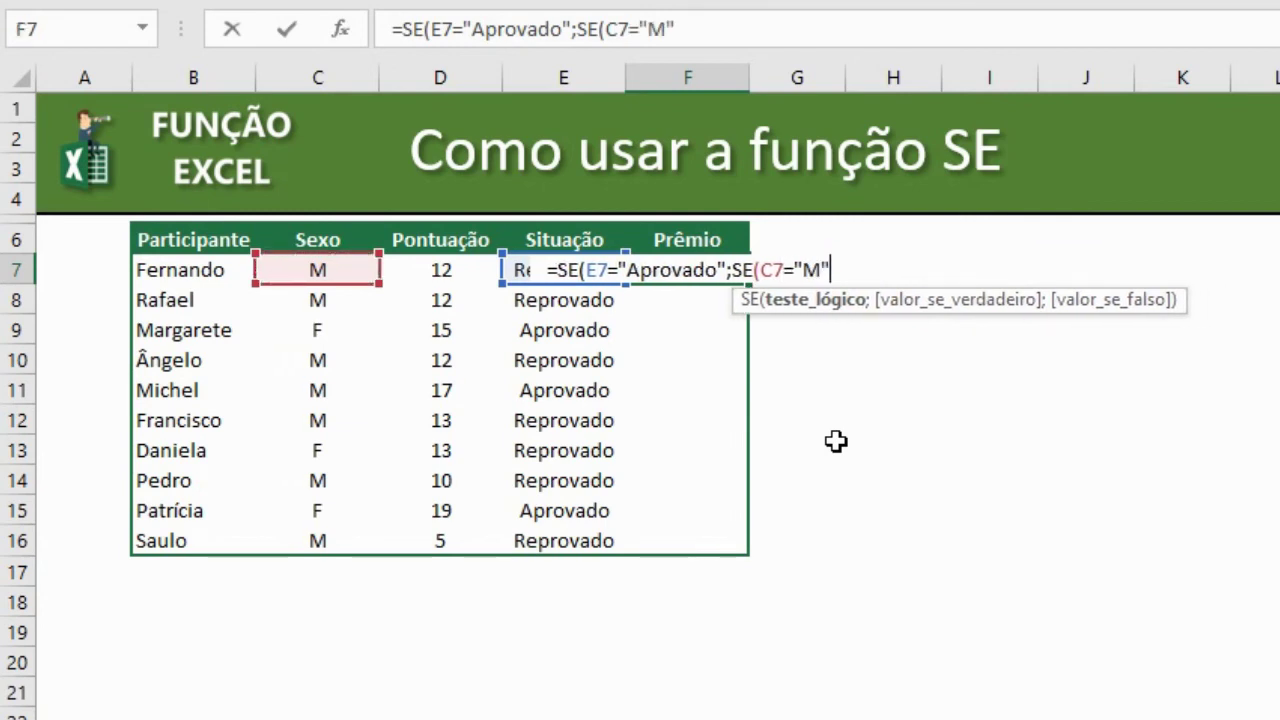
{"action": "type", "text": ";"}
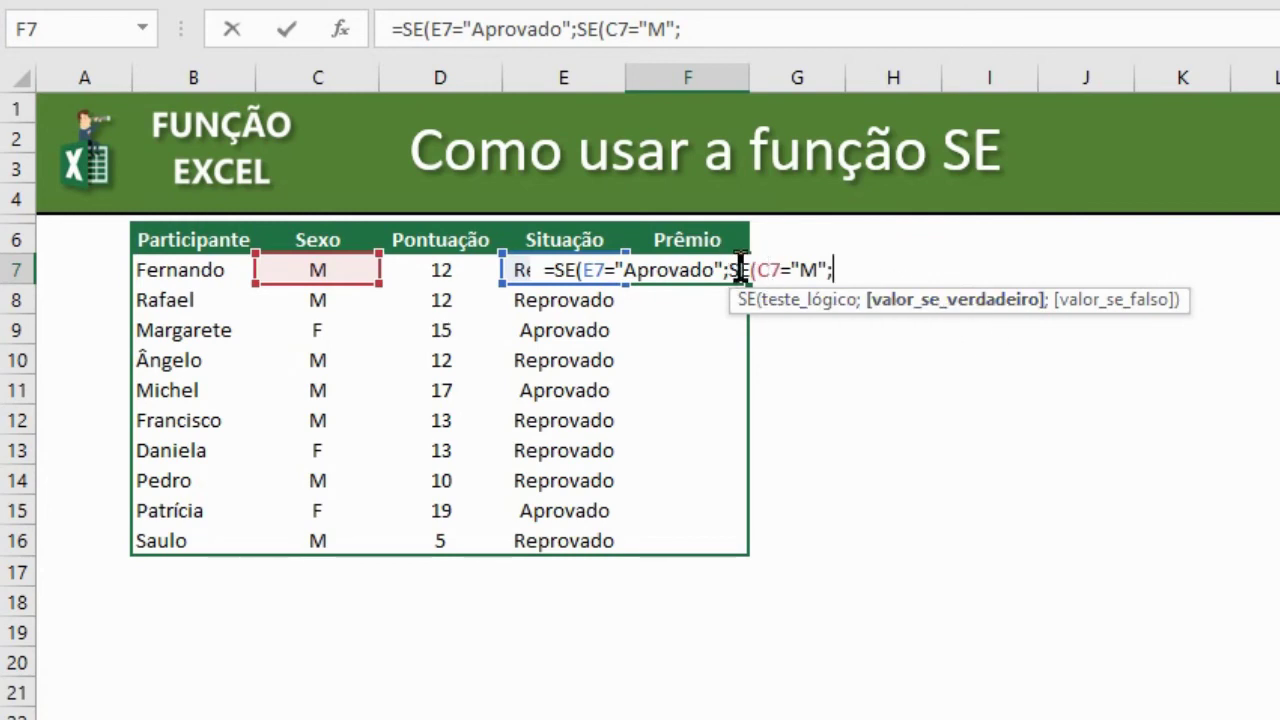
{"action": "type", "text": "\"Camisa\";"}
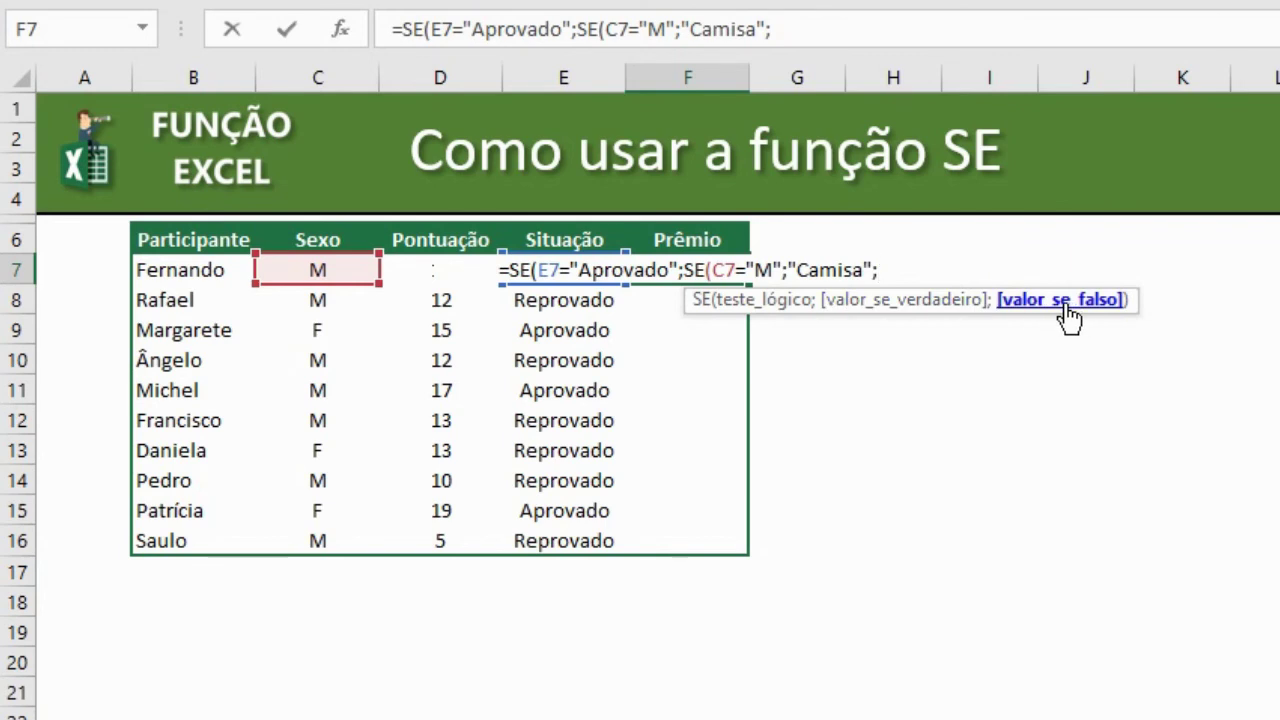
{"action": "type", "text": "\"Vestido\""}
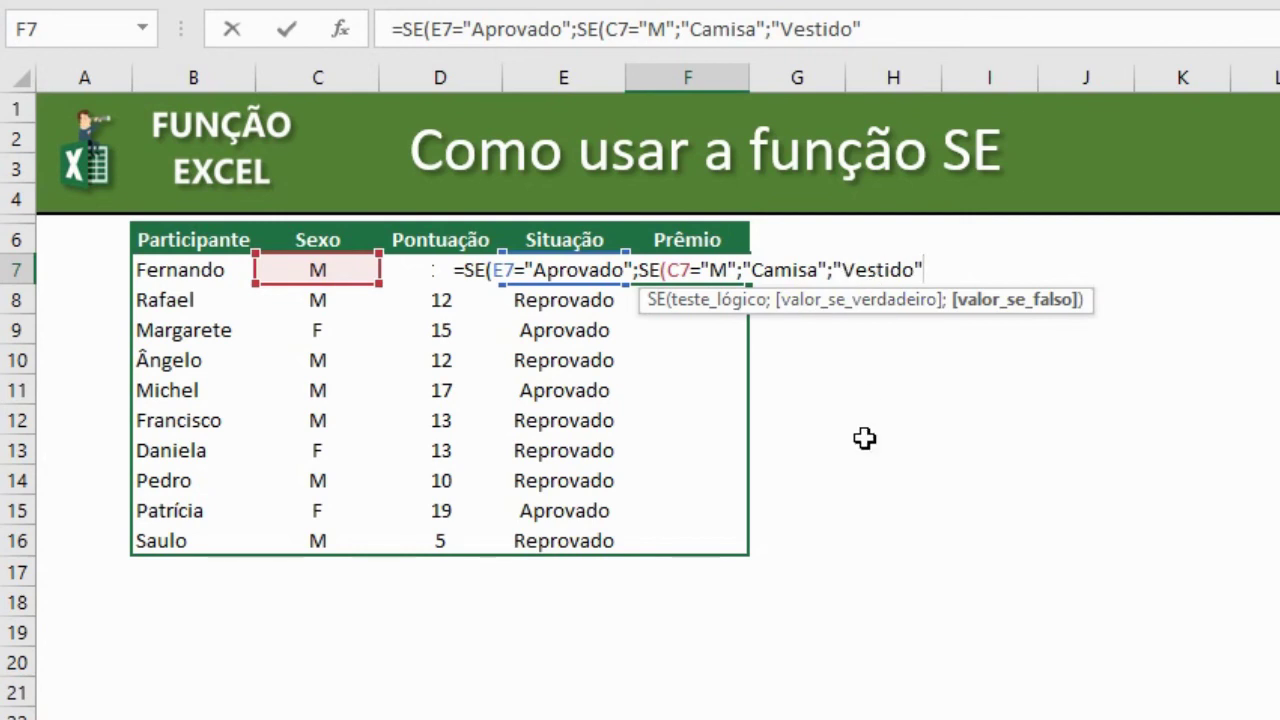
{"action": "type", "text": ")"}
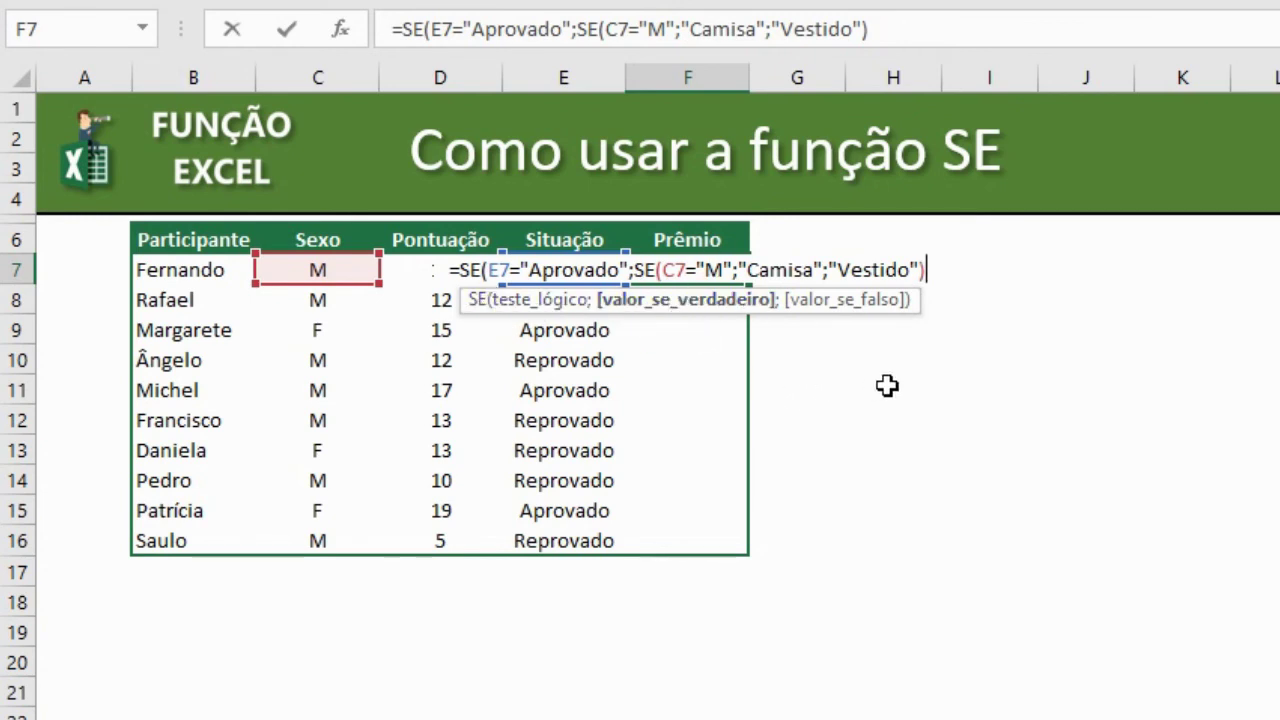
Complete the F7 formula with "-" as the value if false and return to that cell
{"action": "type", "text": ";"}
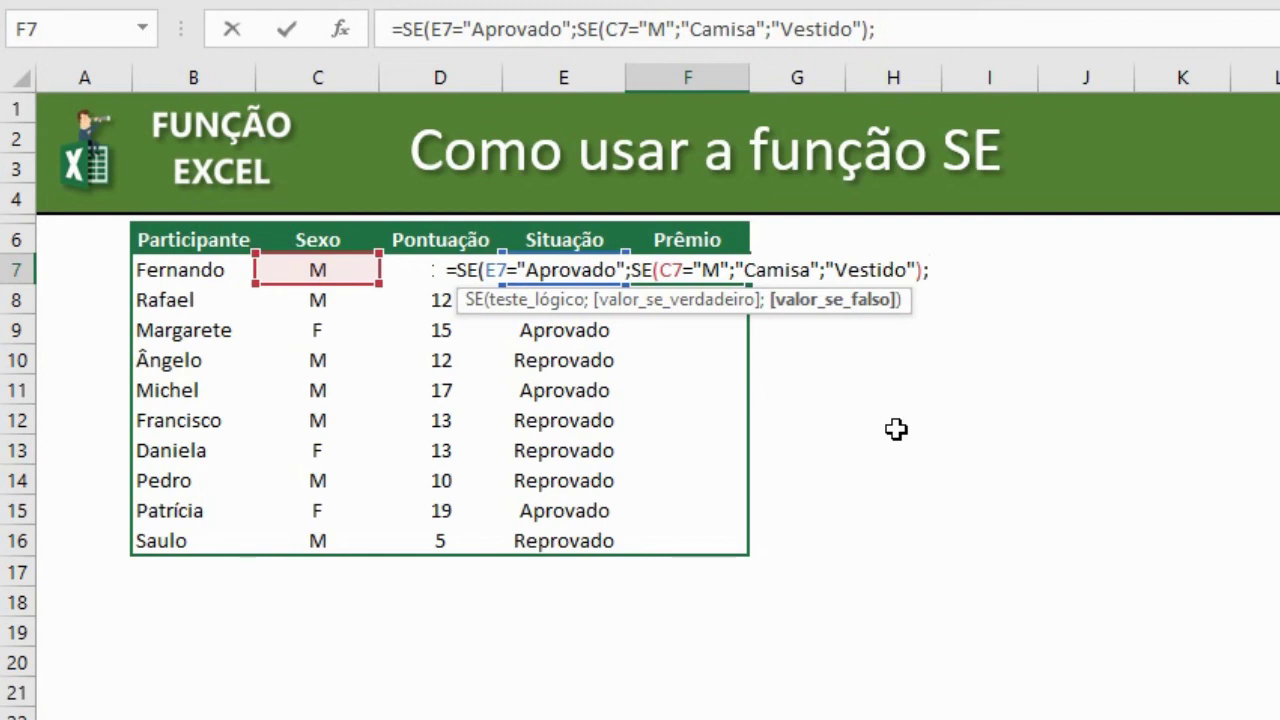
{"action": "type", "text": "\""}
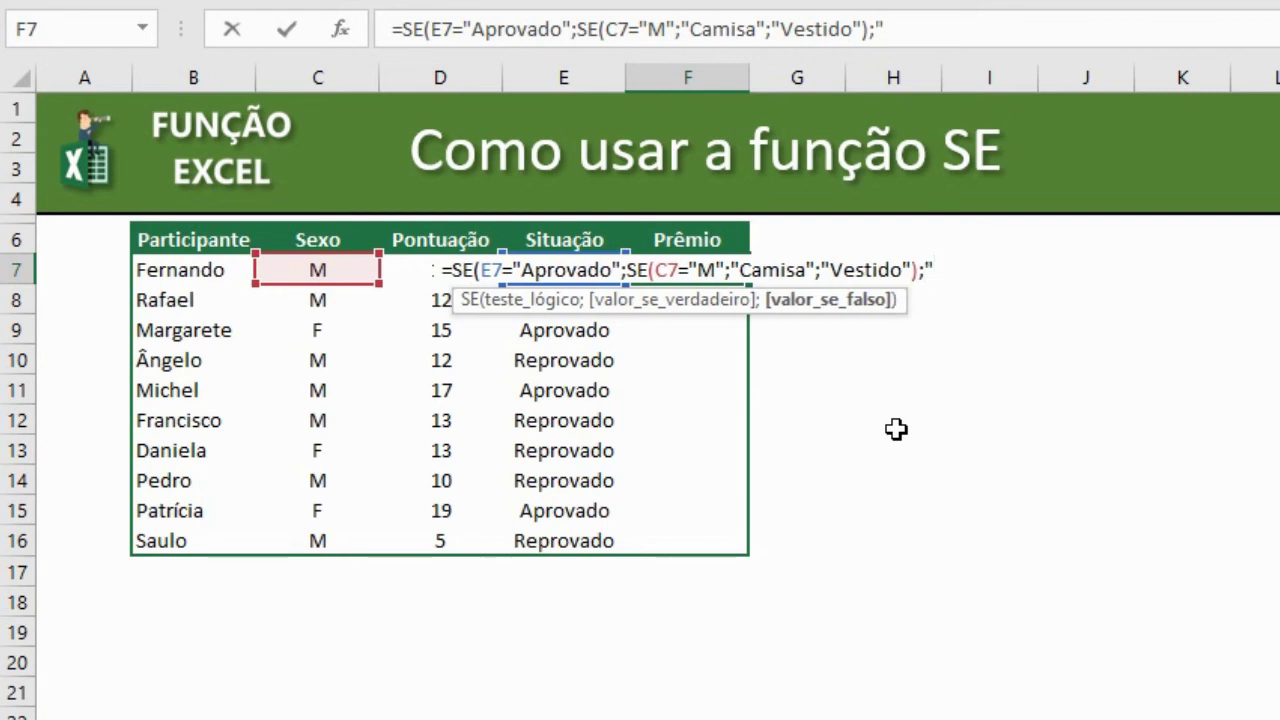
{"action": "type", "text": "-\""}
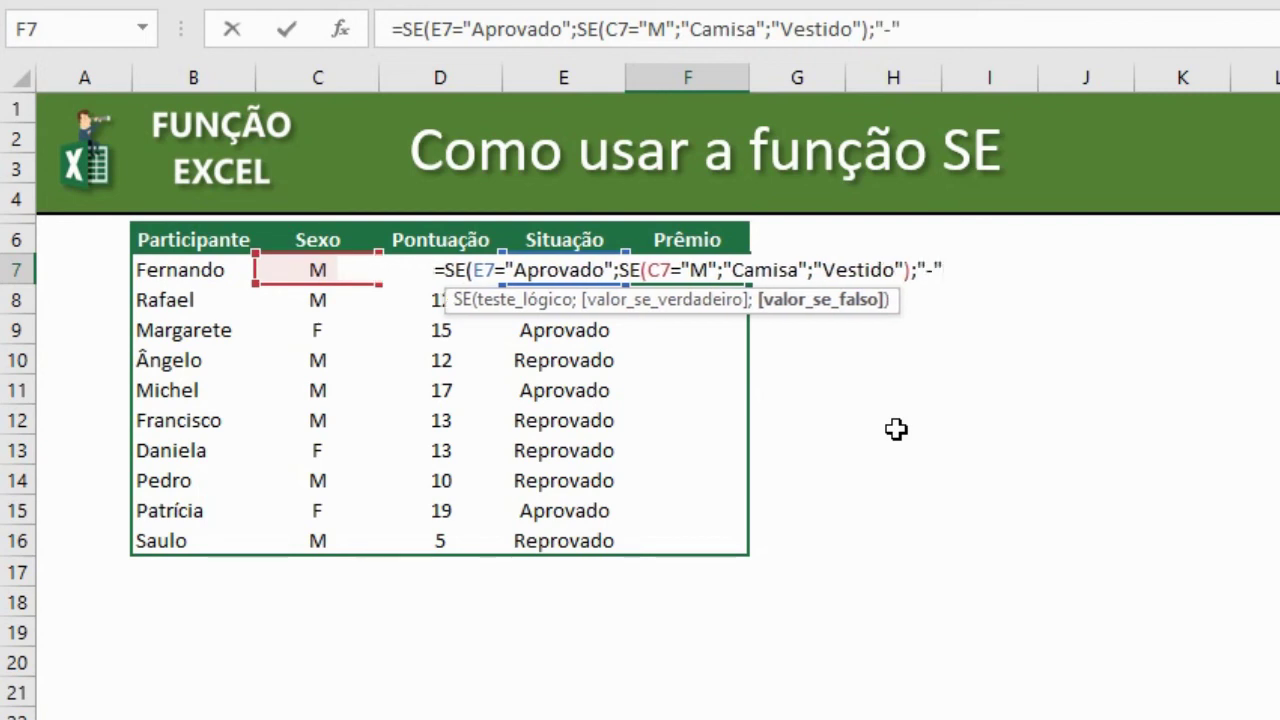
{"action": "type", "text": ")"}
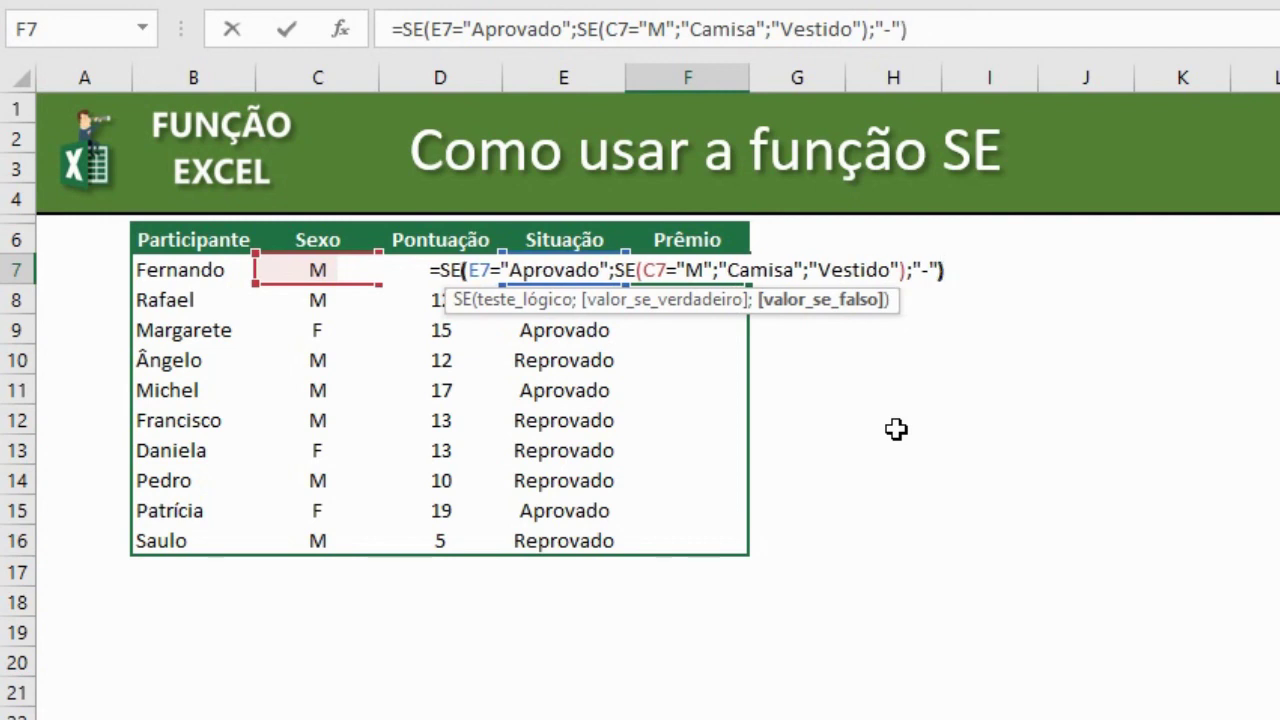
{"action": "key", "text": "Return"}
{"action": "key", "text": "Up"}
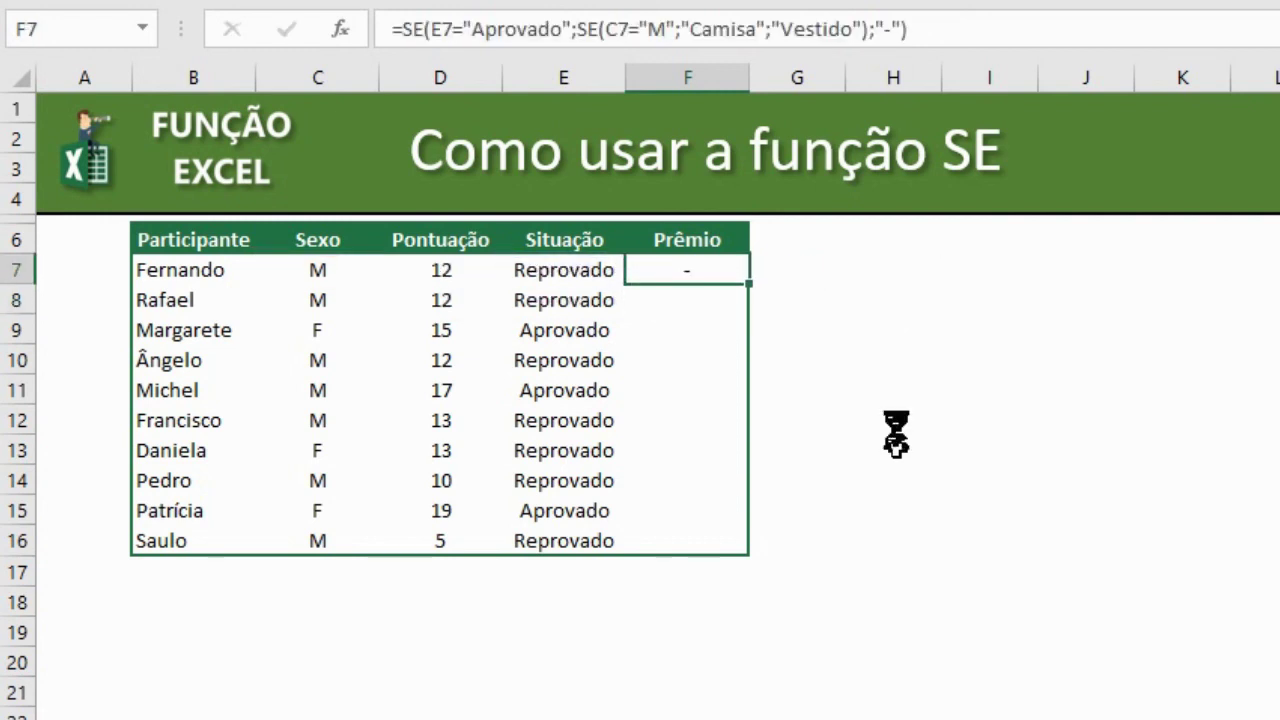
Copy the F7 formula and paste only the formula through F16 to fill the Prêmio column
{"action": "key", "text": "ctrl+c"}
{"action": "key", "text": "shift+Down"}
{"action": "key", "text": "shift+Down"}
{"action": "key", "text": "shift+Down"}
{"action": "key", "text": "shift+Down"}
{"action": "key", "text": "shift+Down"}
{"action": "key", "text": "shift+Down"}
{"action": "key", "text": "shift+Down"}
{"action": "key", "text": "shift+Down"}
{"action": "key", "text": "shift+Down"}
{"action": "key", "text": "shift+F10"}
{"action": "key", "text": "f"}
{"action": "key", "text": "Return"}
{"action": "key", "text": "Escape"}
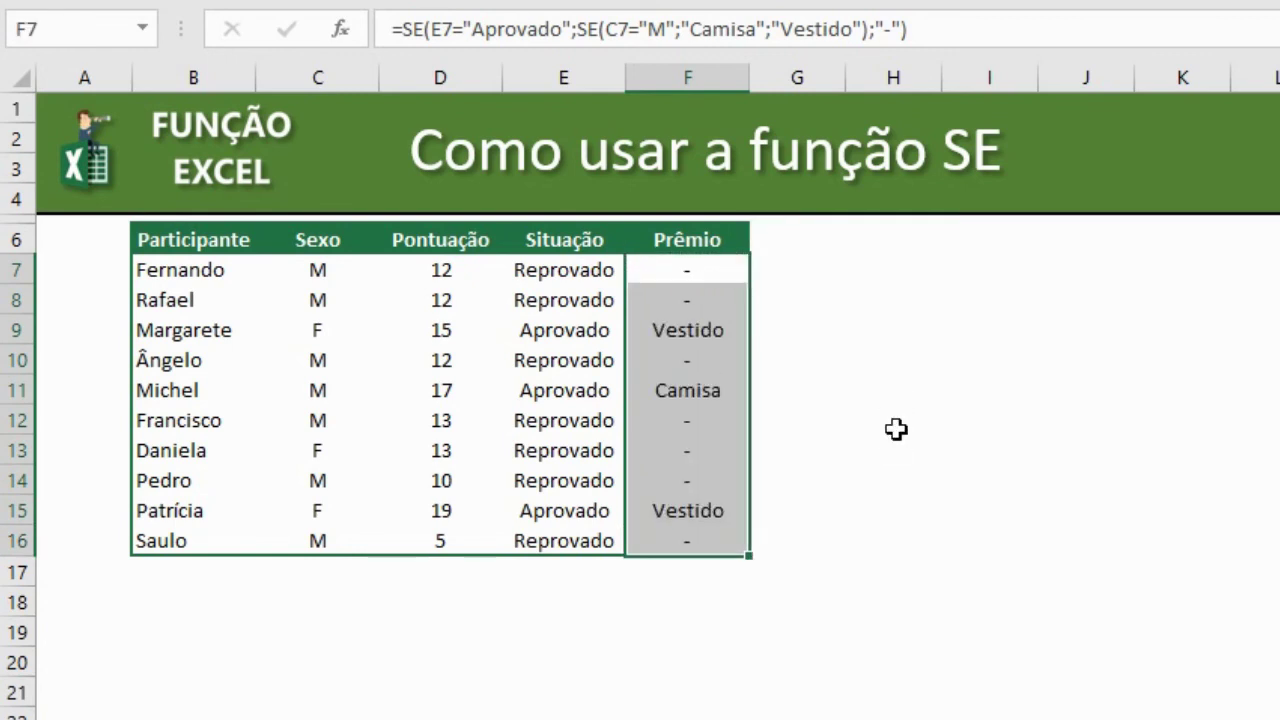
Highlight the approved participants' rows 9, 11 and 15 together from Participante to Prêmio
{"action": "left_click_drag", "start_coordinate": [694, 331], "coordinate": [231, 337]}
{"action": "left_click_drag", "start_coordinate": [680, 392], "coordinate": [257, 391], "text": "ctrl"}
{"action": "left_click_drag", "start_coordinate": [694, 520], "coordinate": [215, 522], "text": "ctrl"}
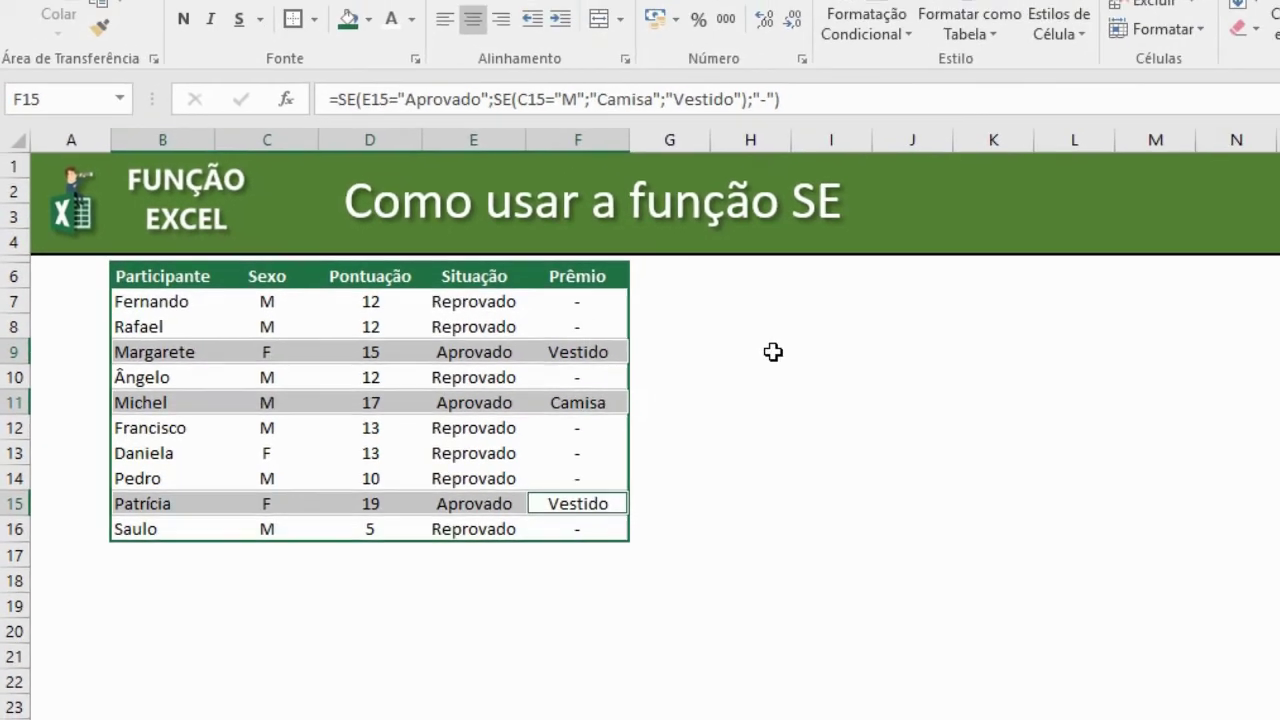
Start an SE formula in the empty cell H8 to display the function's argument list
{"action": "left_click", "coordinate": [893, 300]}
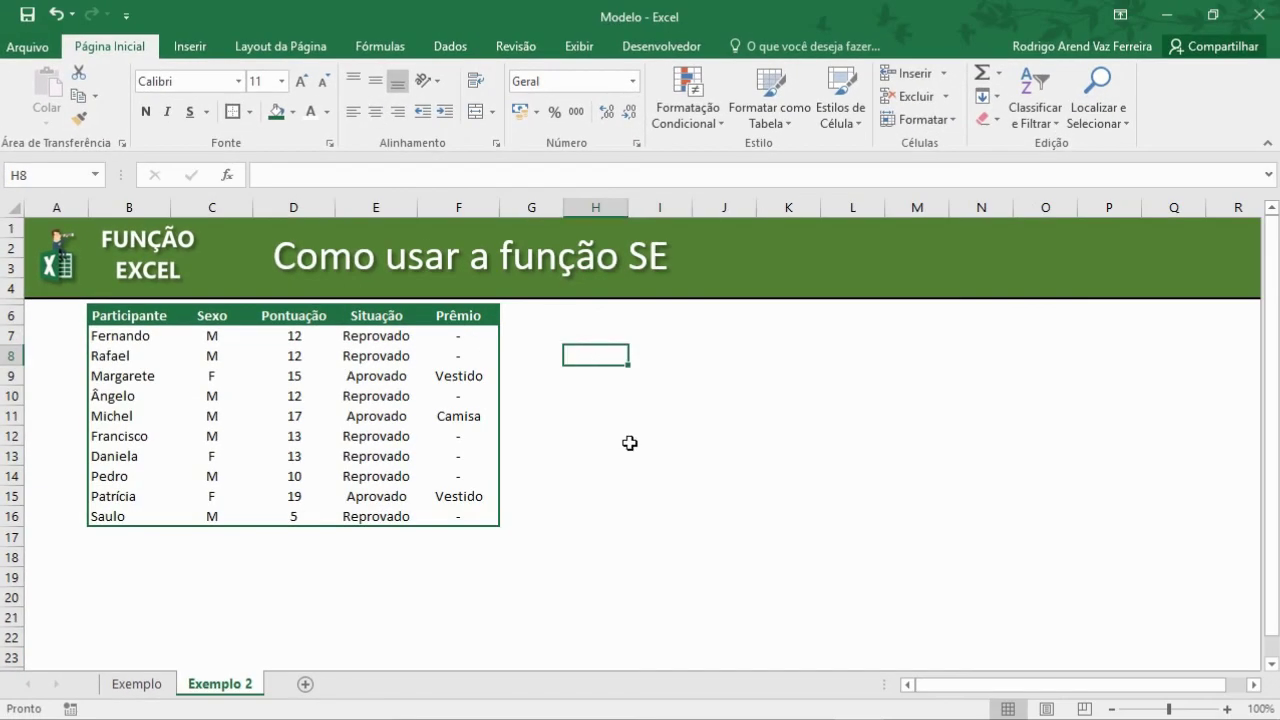
{"action": "type", "text": "="}
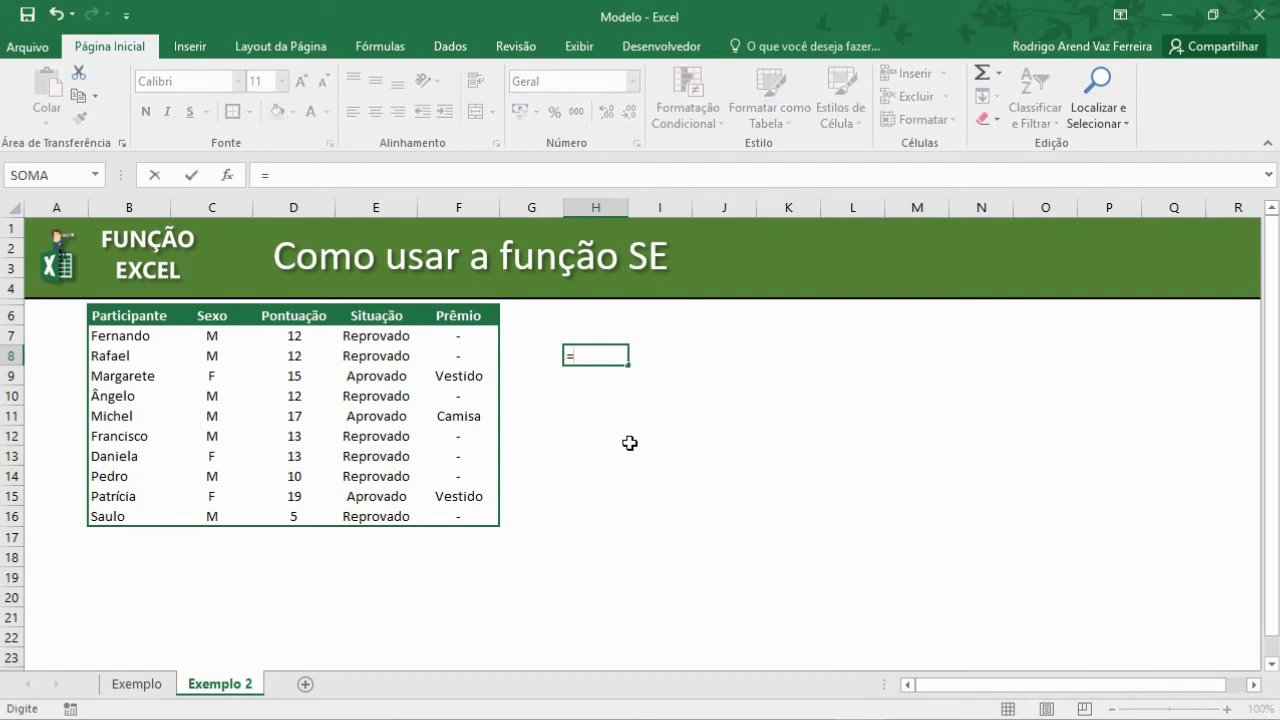
{"action": "type", "text": "se"}
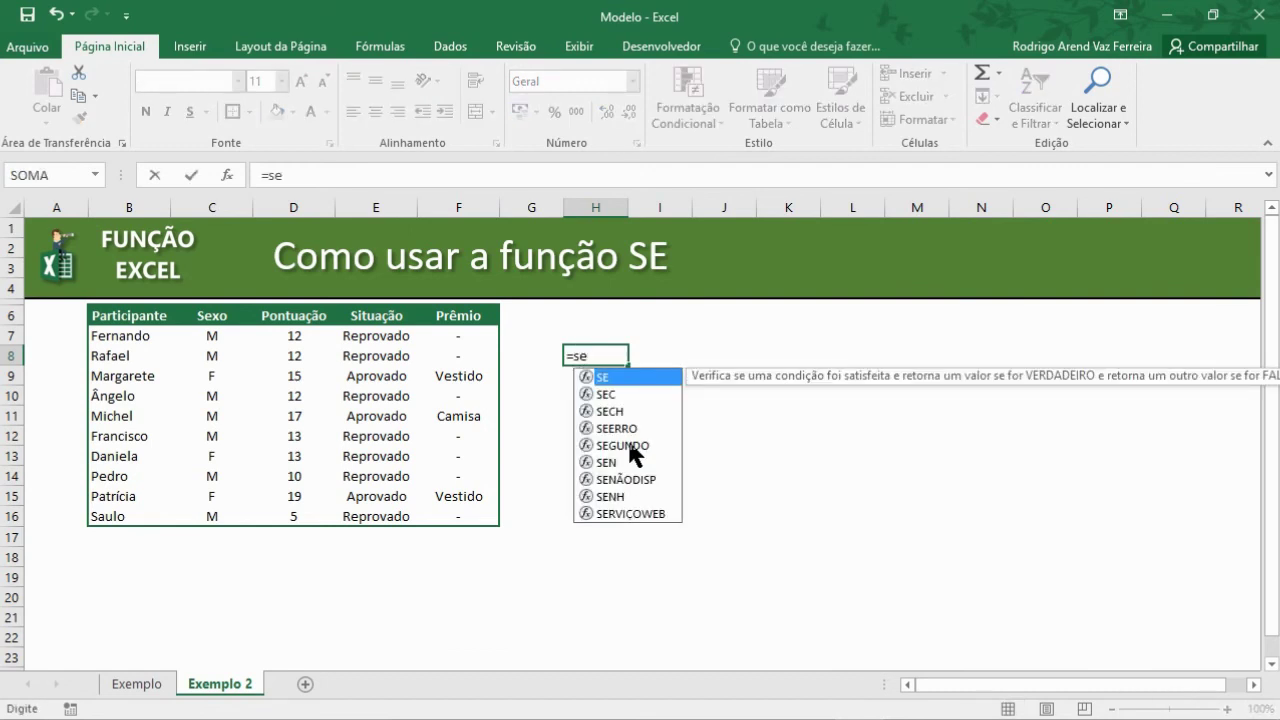
{"action": "key", "text": "Tab"}
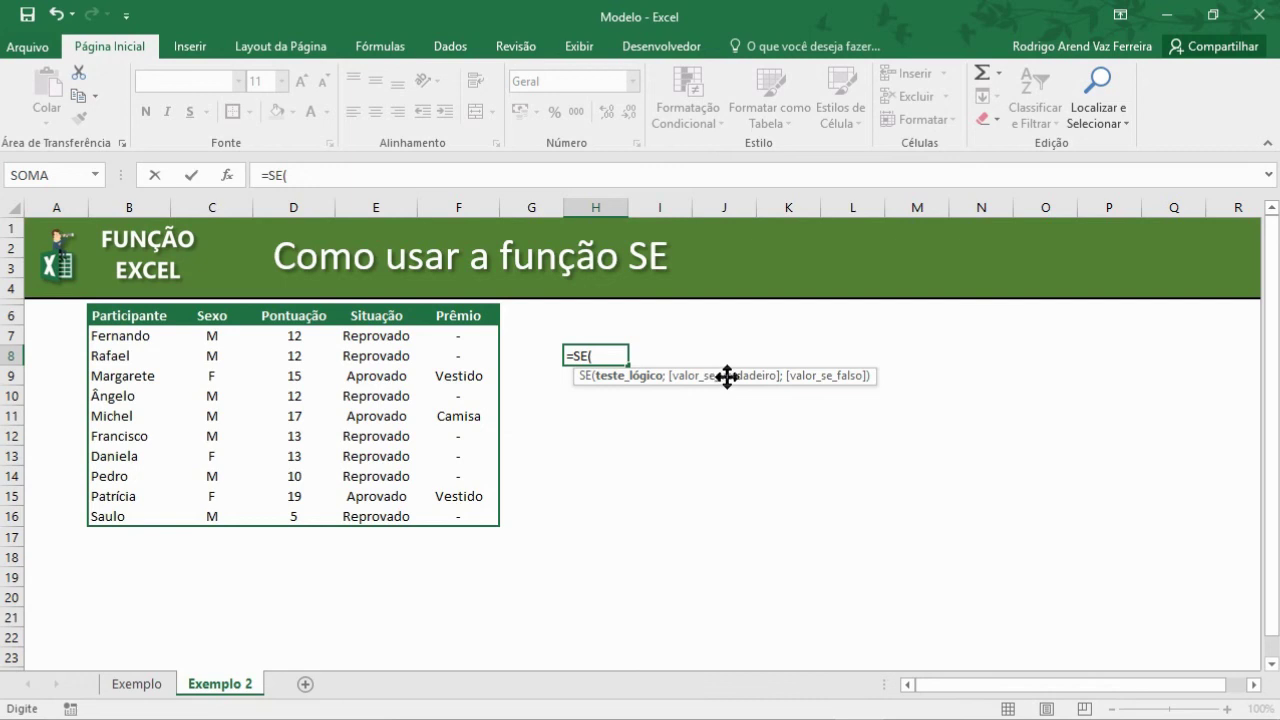